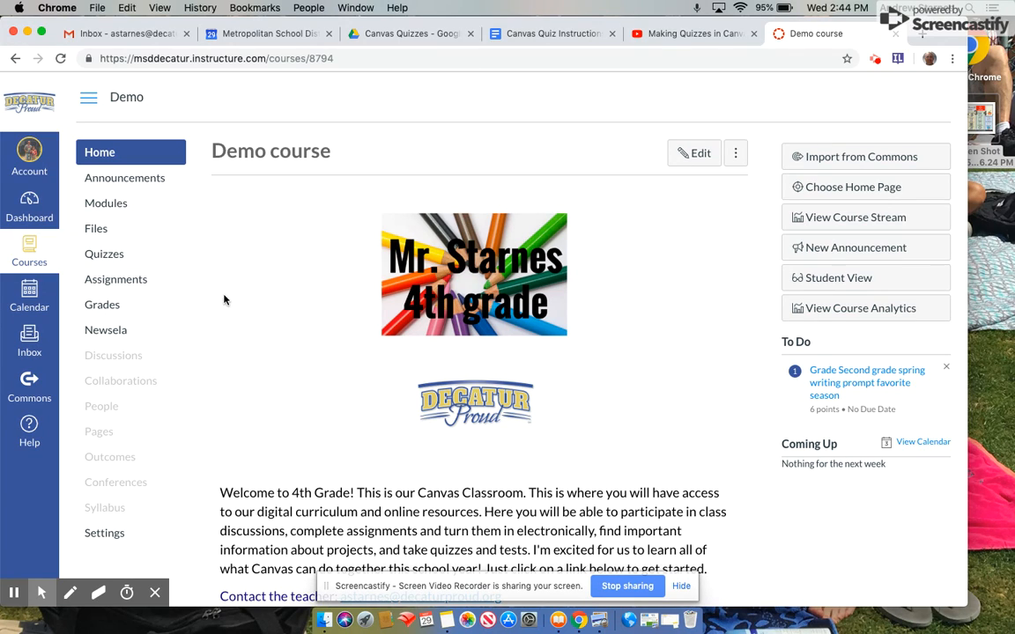
- Create a new quiz in the Demo course and title it "Sample Quiz"
click(122, 259)
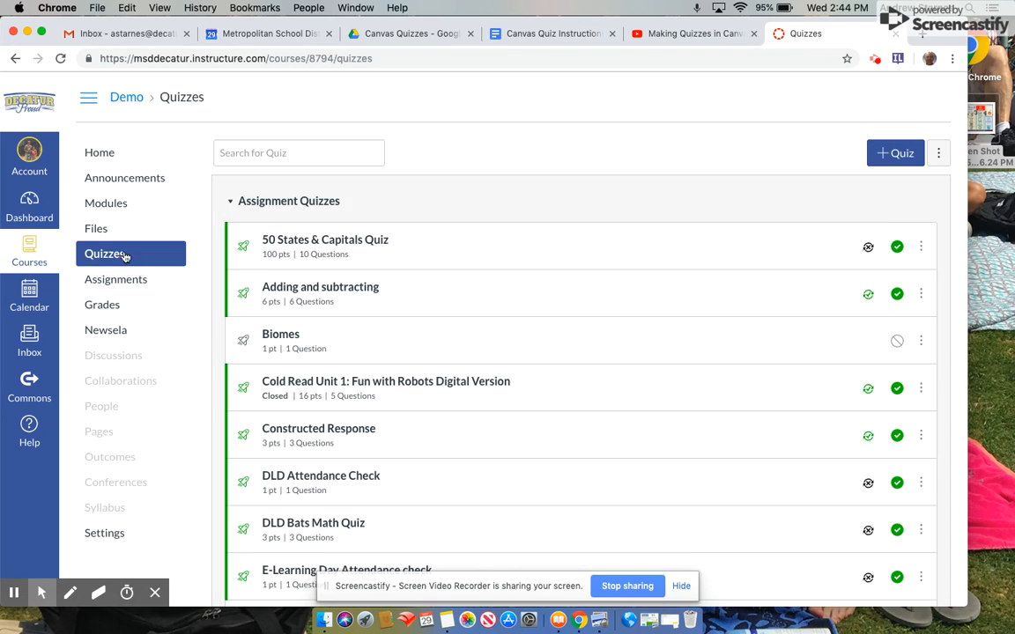
click(896, 155)
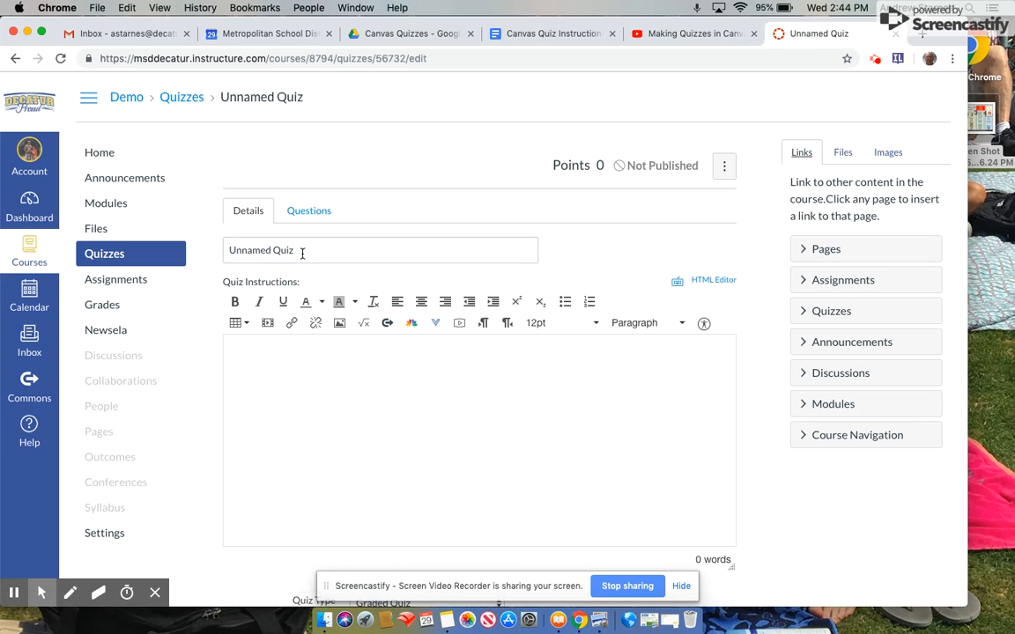
drag(302, 251, 242, 251)
key(BackSpace)
key(BackSpace)
key(BackSpace)
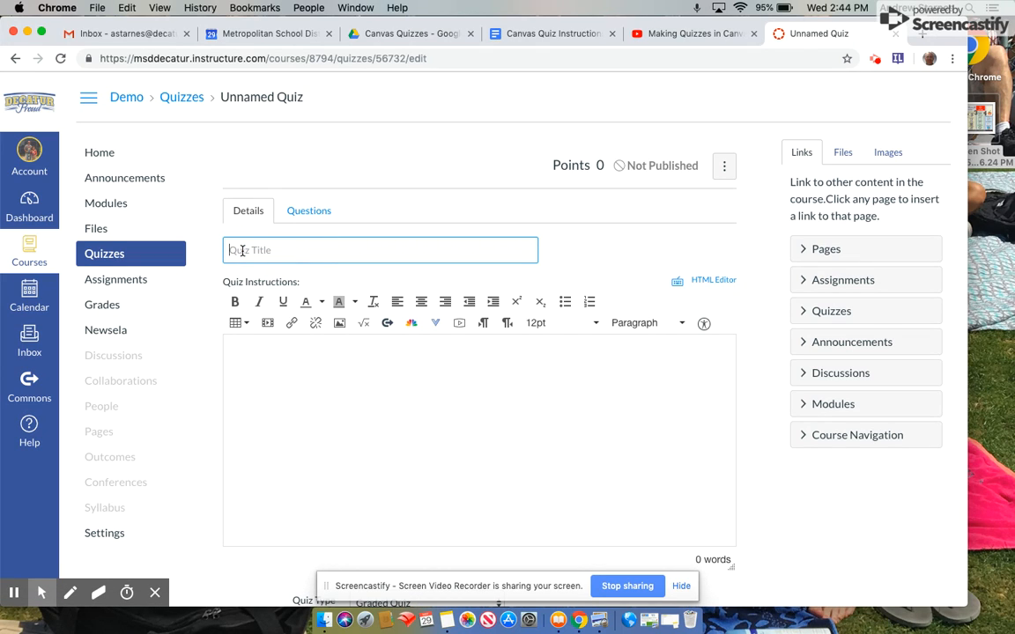
text(Sample Quiz)
- Write the quiz instructions "Answer the questions below and submit when finished."
click(275, 349)
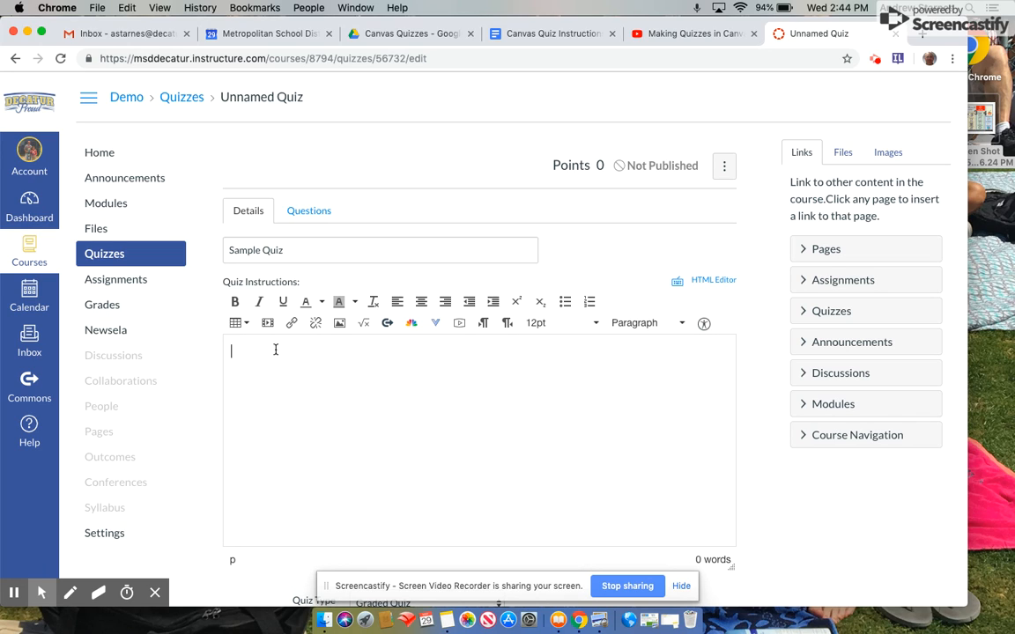
text(Answer the questions belo)
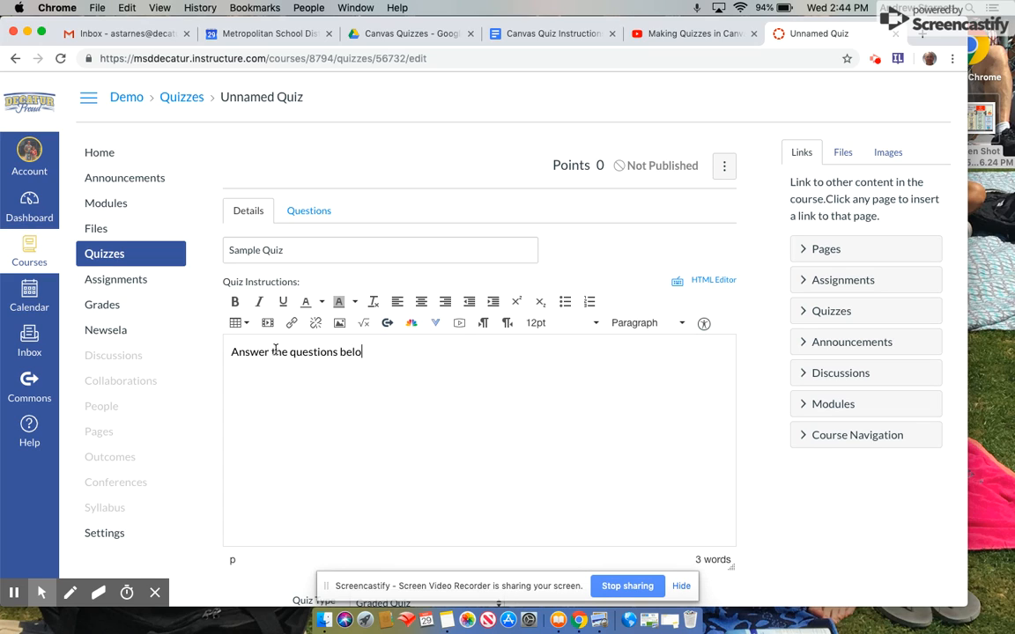
text(w and submit wen)
key(BackSpace)
key(BackSpace)
text(h)
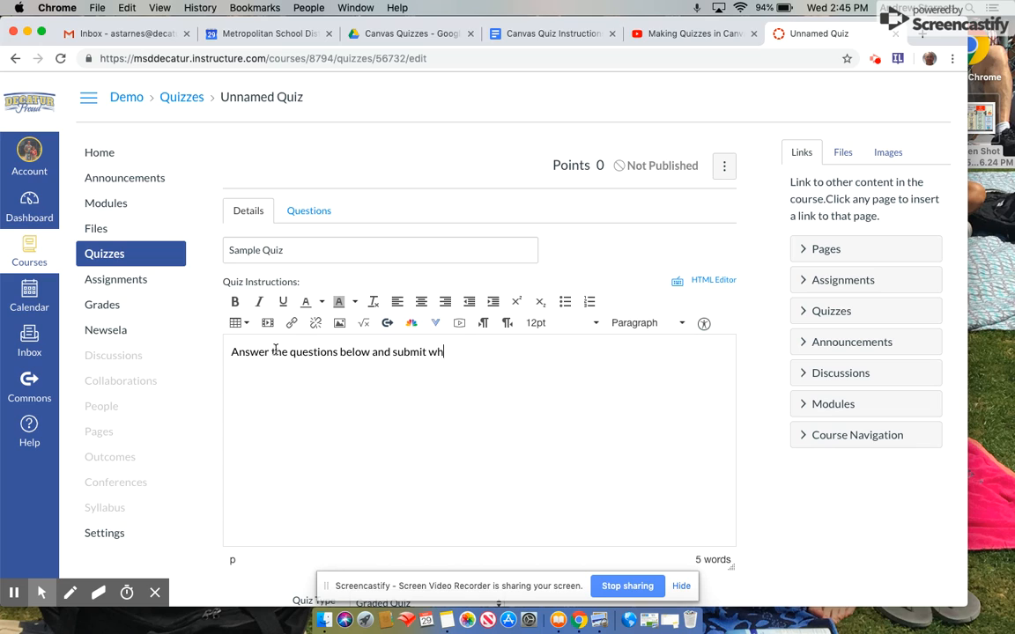
text(en finished.)
- Keep the quiz type as Graded Quiz and set the assignment group to Quizzes
scroll(582, 441, down, 1)
scroll(763, 459, down, 5)
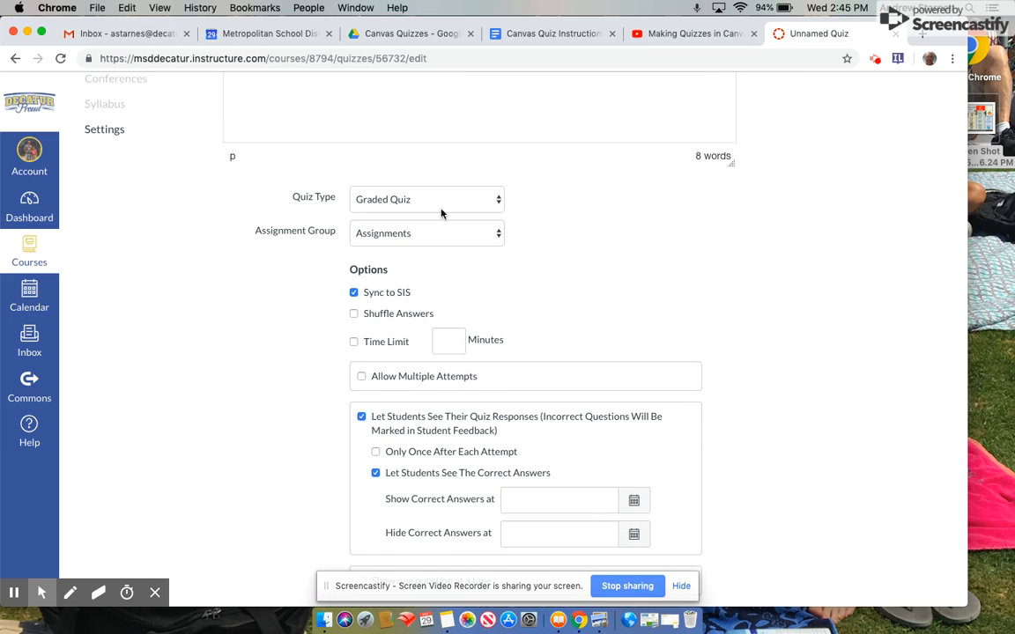
click(498, 199)
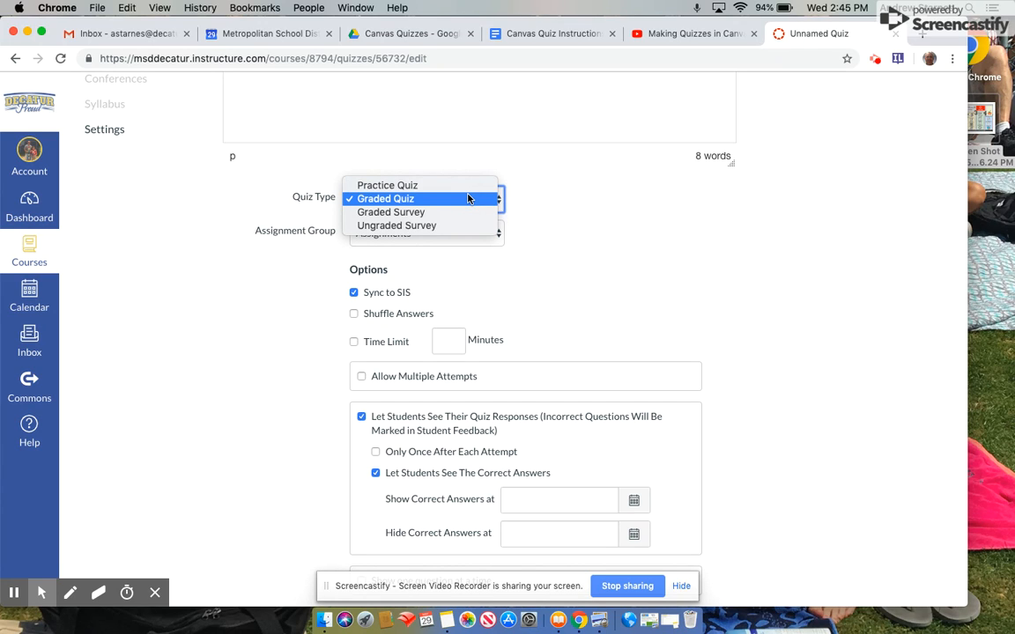
click(468, 198)
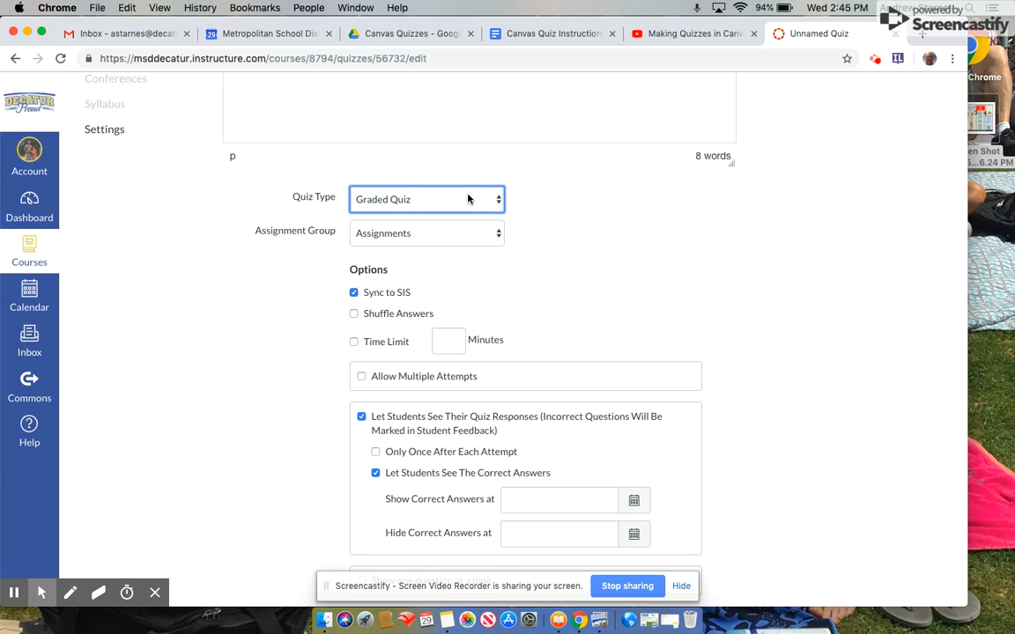
click(499, 236)
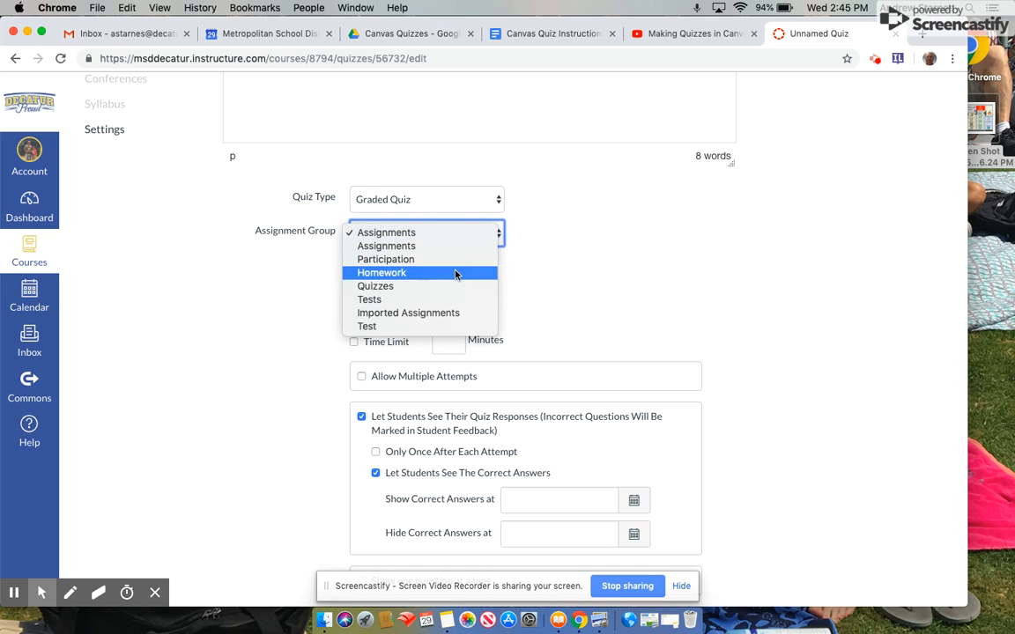
click(413, 293)
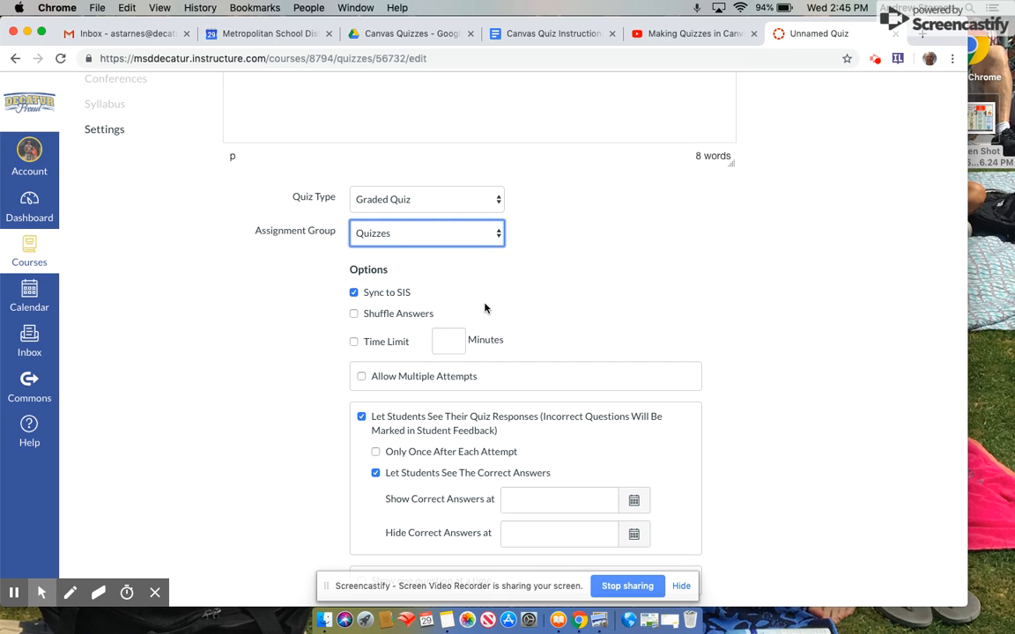
- Review the remaining quiz details: attempt and response options, quiz restrictions, and assignment and due date settings
scroll(396, 312, down, 2)
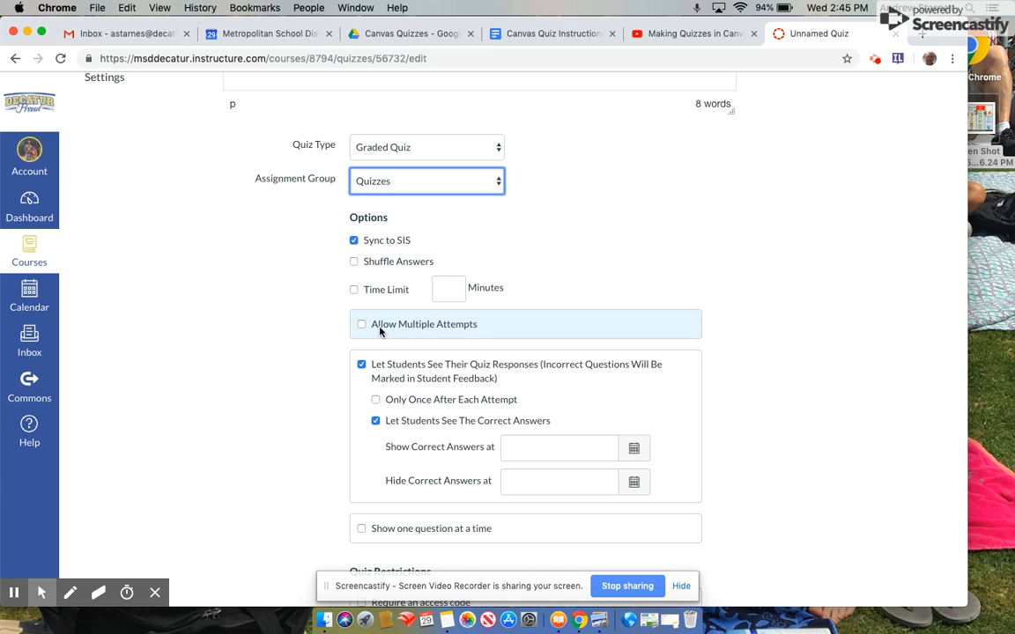
scroll(380, 332, down, 5)
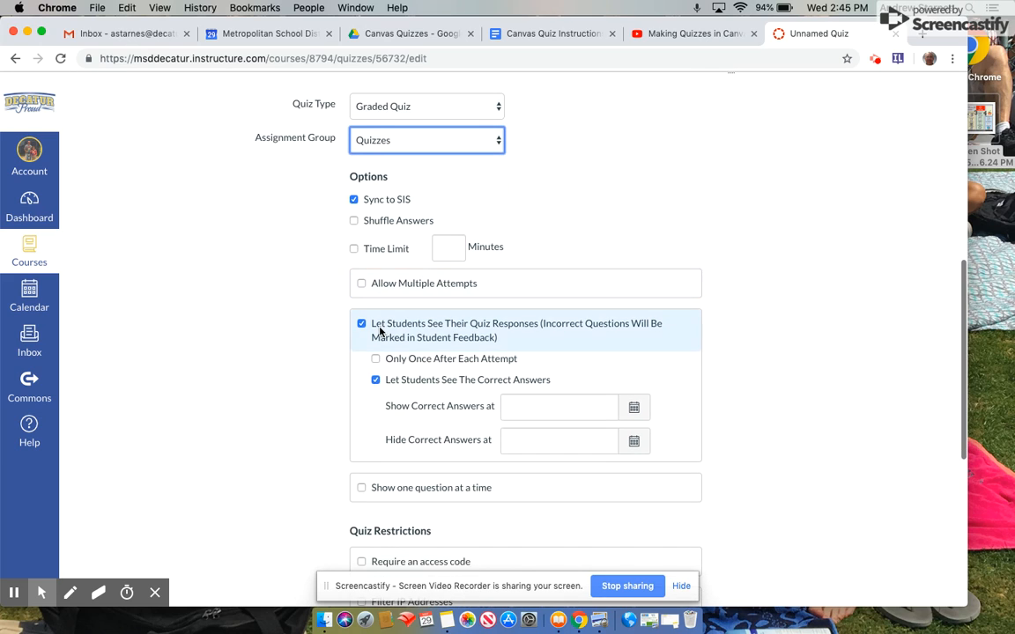
scroll(380, 332, down, 2)
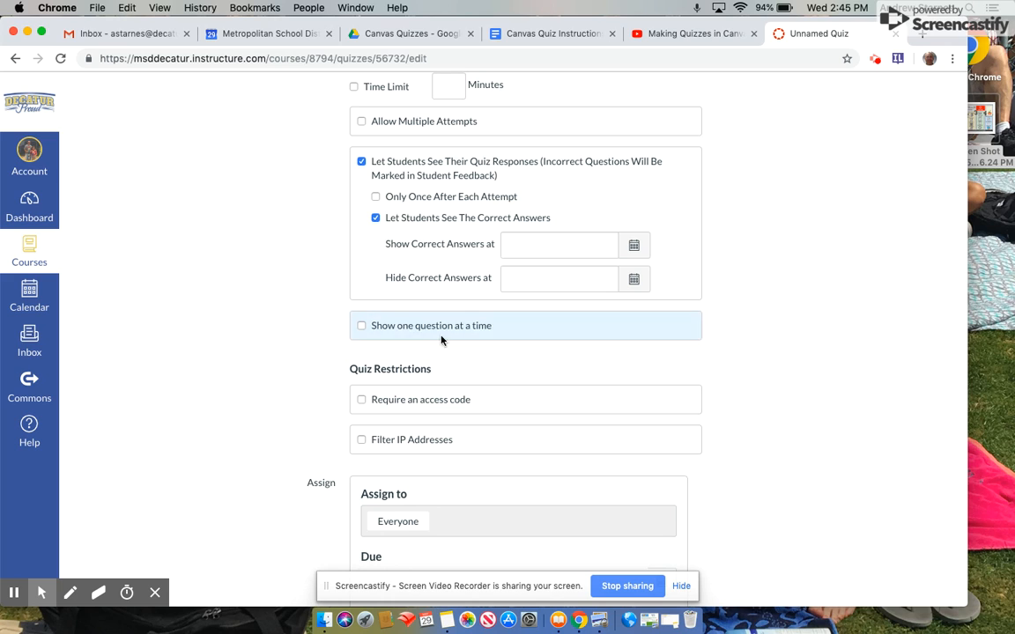
scroll(490, 356, down, 3)
scroll(490, 356, down, 1)
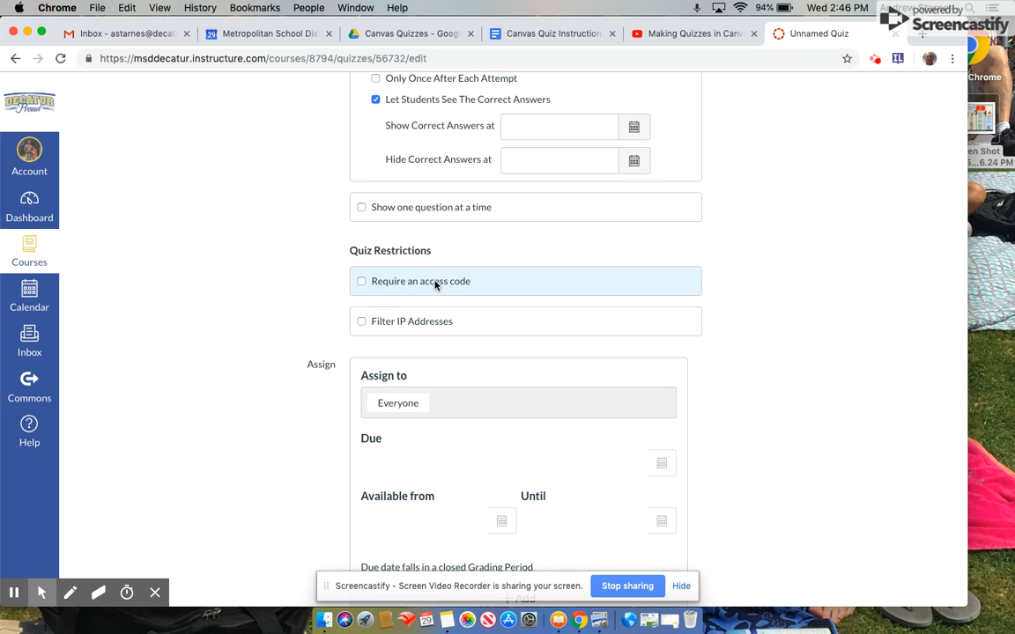
scroll(435, 283, down, 3)
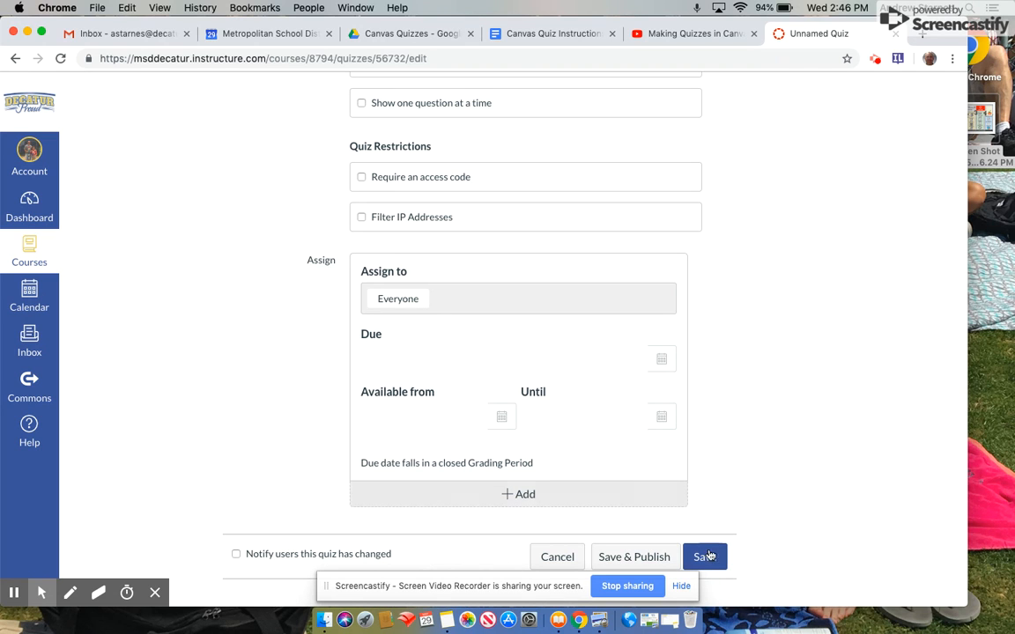
scroll(598, 394, up, 15)
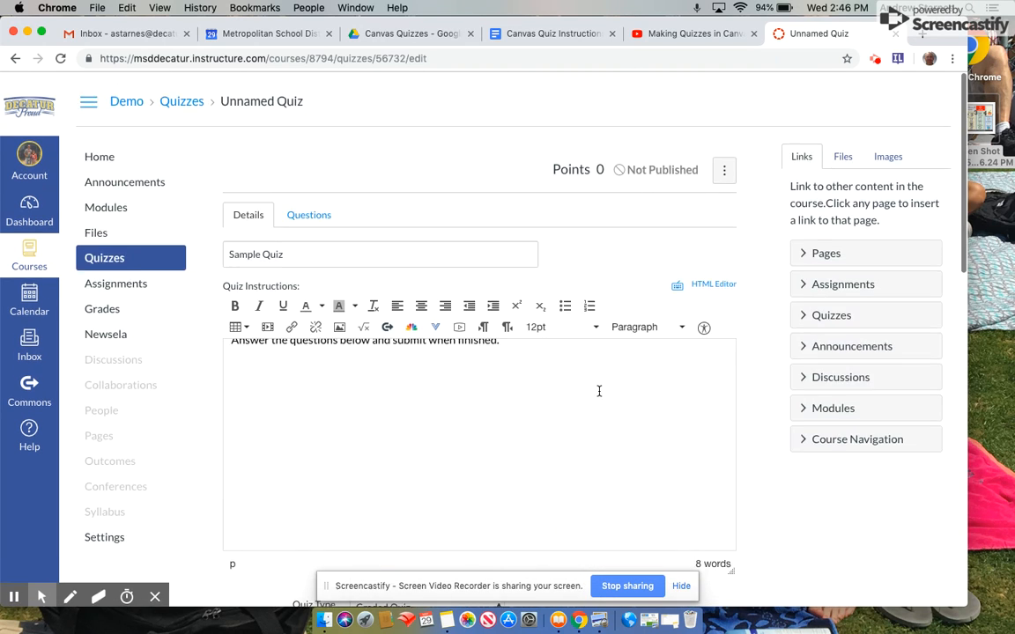
- Add a new quiz question named "Question 1" with Multiple Choice as its type
click(319, 212)
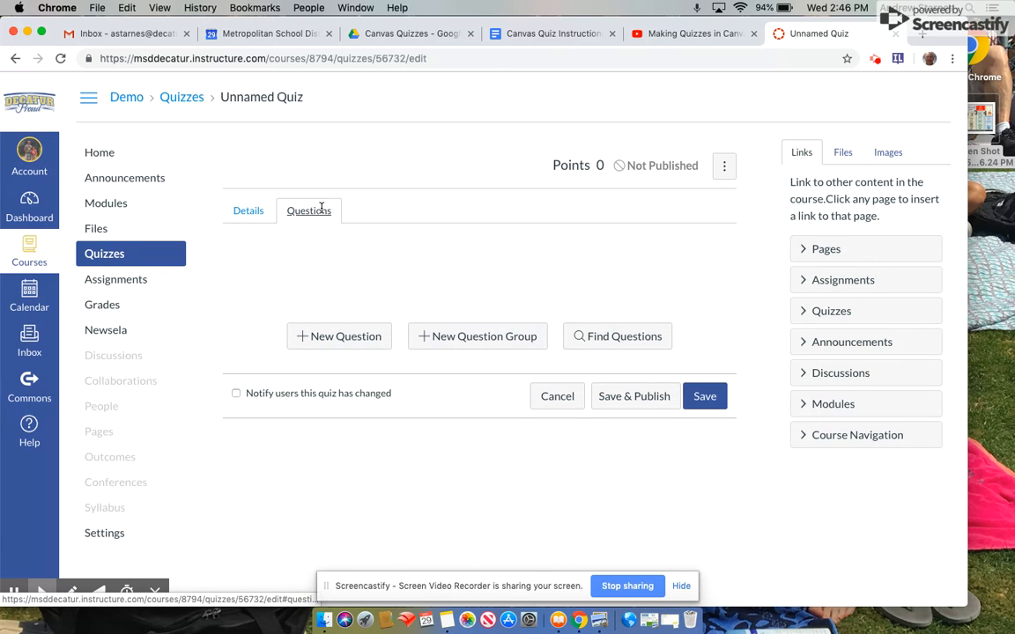
click(340, 336)
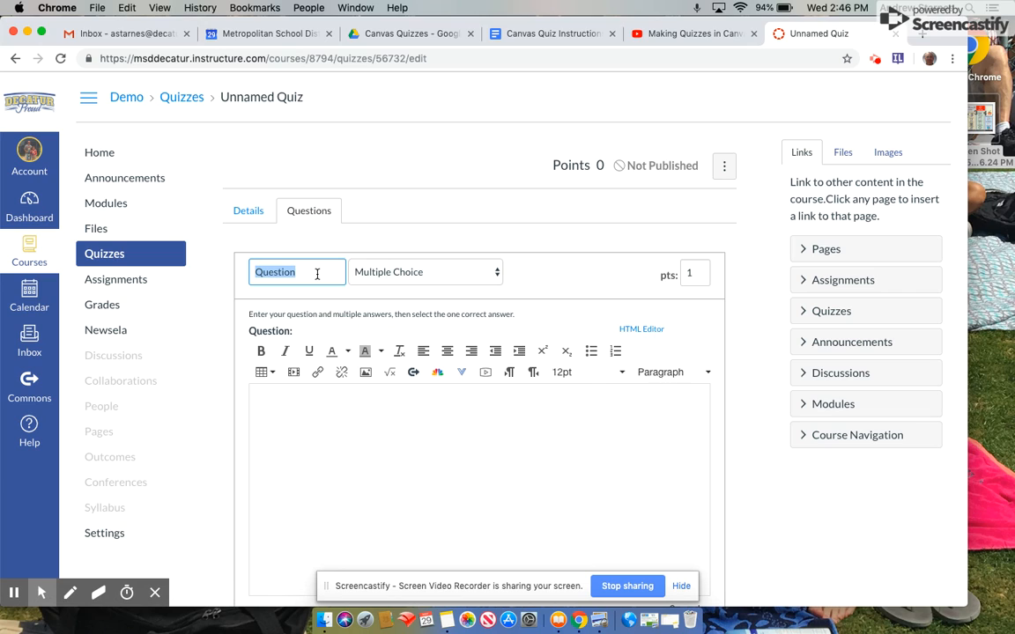
double_click(317, 274)
click(317, 274)
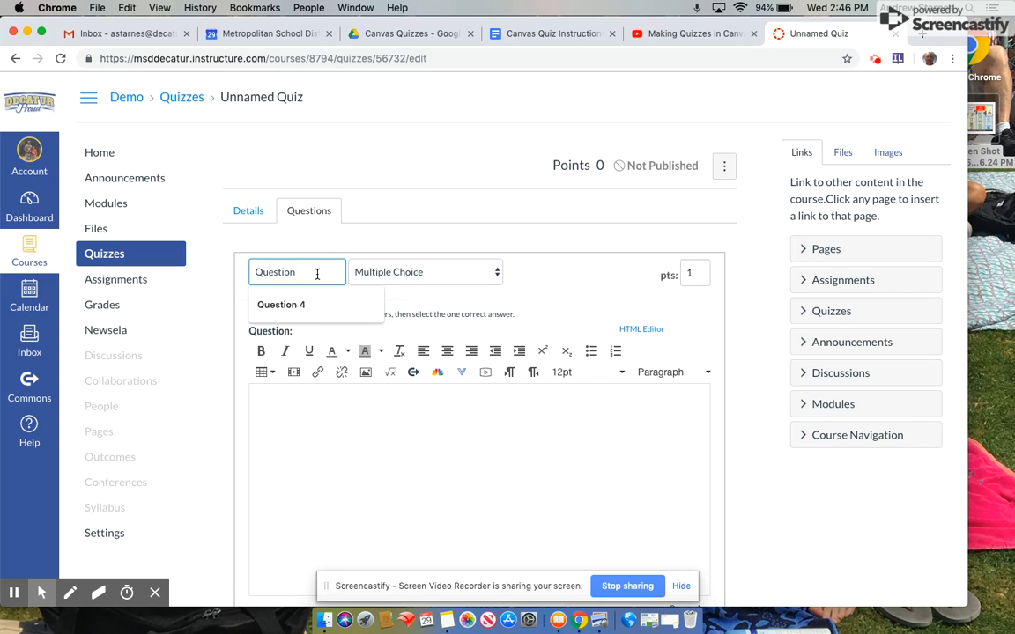
text(1)
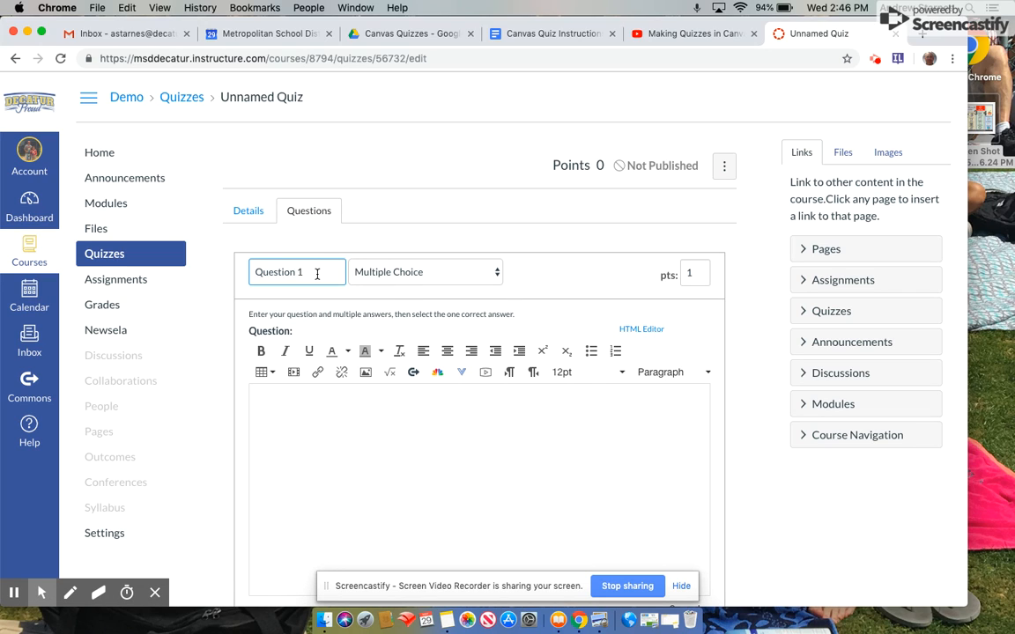
click(489, 275)
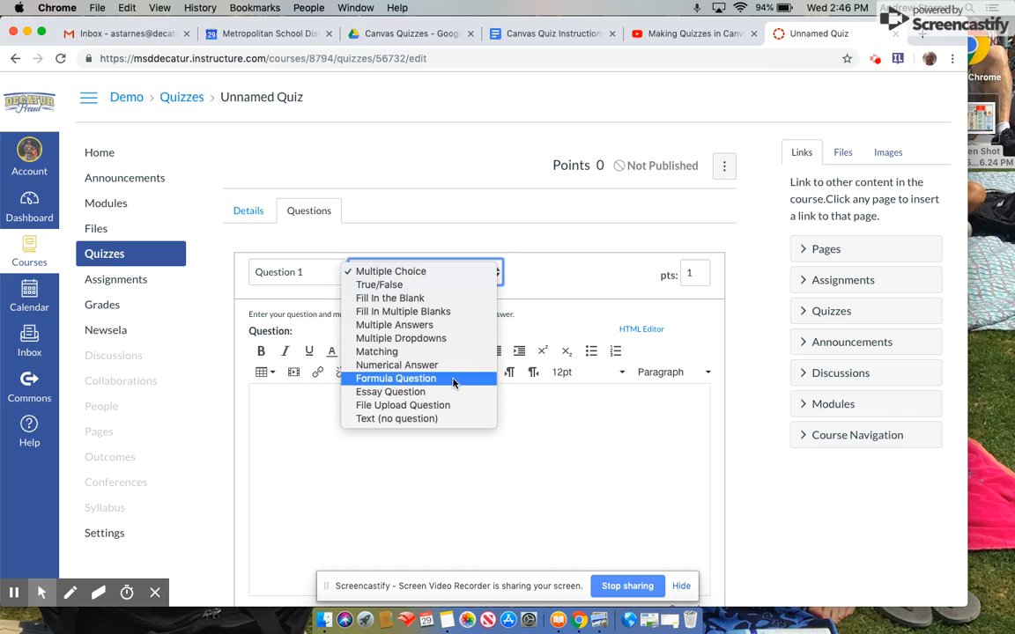
click(431, 277)
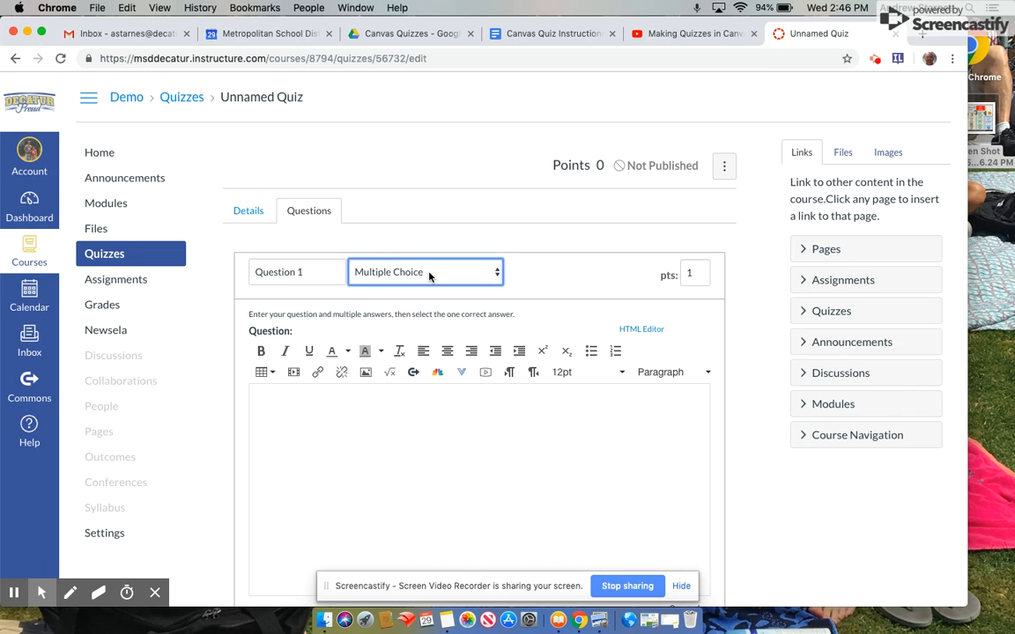
- Check the Types of Questions table in the Canvas Quiz Instructions document, then return to the quiz editor
click(547, 36)
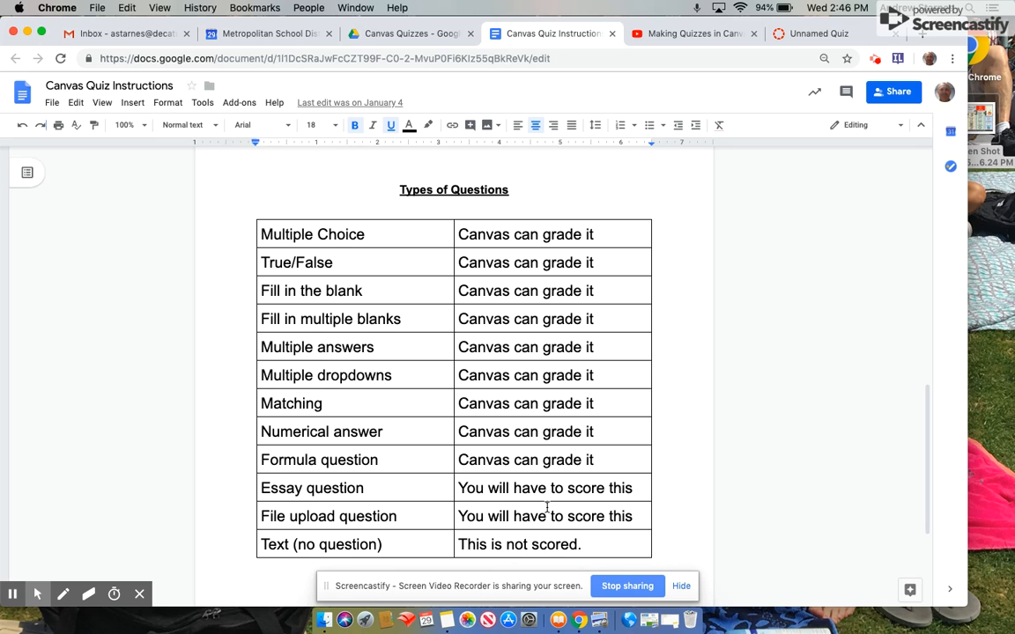
scroll(500, 392, down, 1)
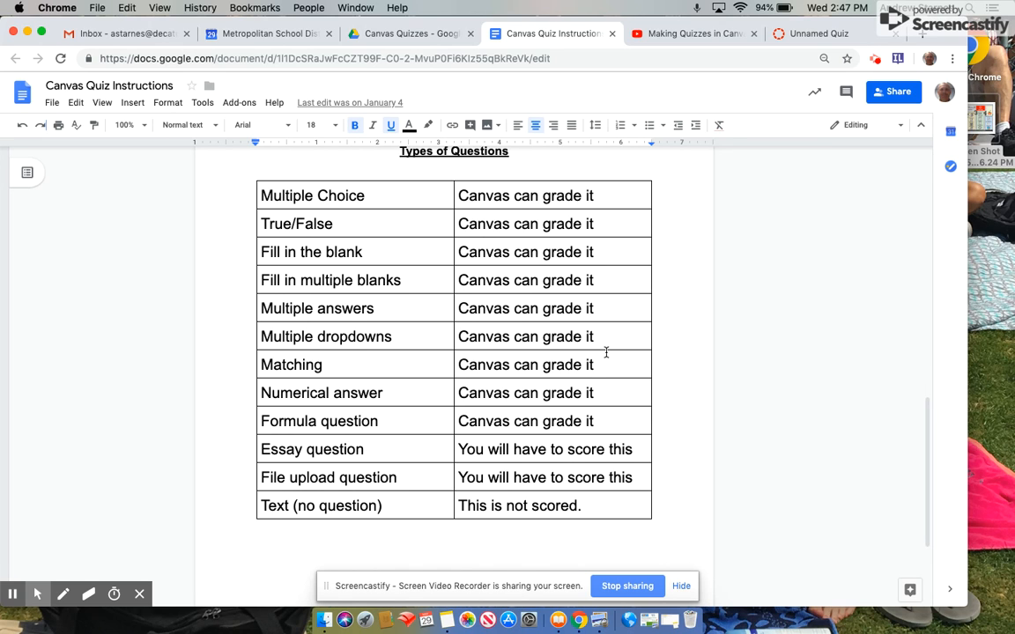
key(ctrl+Tab)
key(ctrl+Tab)
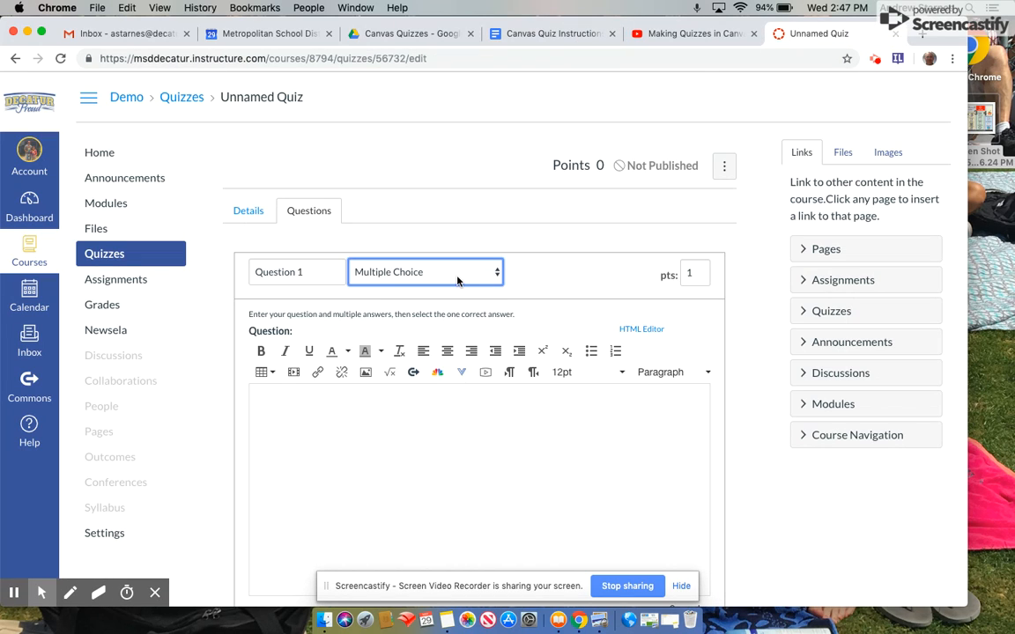
- Enter "What is Katniss' last name?" as the text of Question 1
click(387, 409)
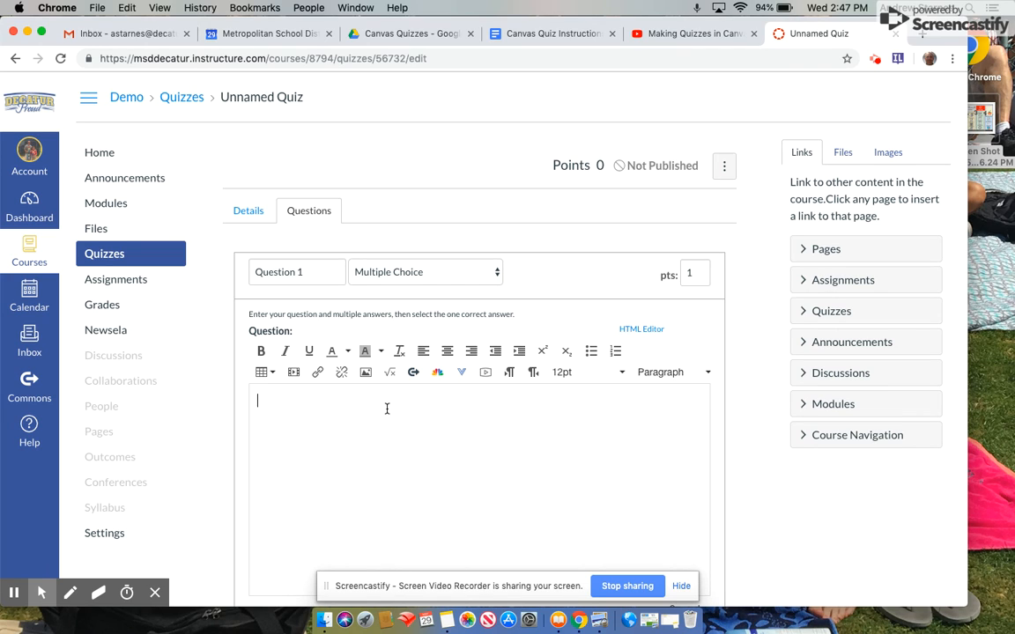
text(WH)
text(hat is Kat)
text(niss's )
text(last name?)
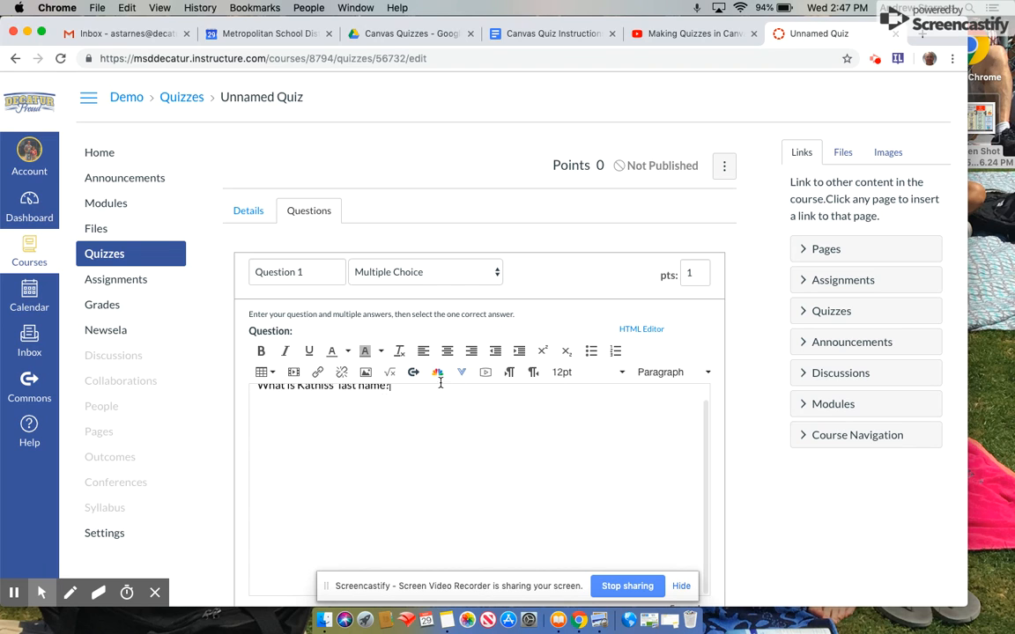
- Fill in the first three answers of Question 1 as "A. Evergreen", "B. Everdeen" and "C. Nottingham"
scroll(449, 374, down, 5)
click(379, 442)
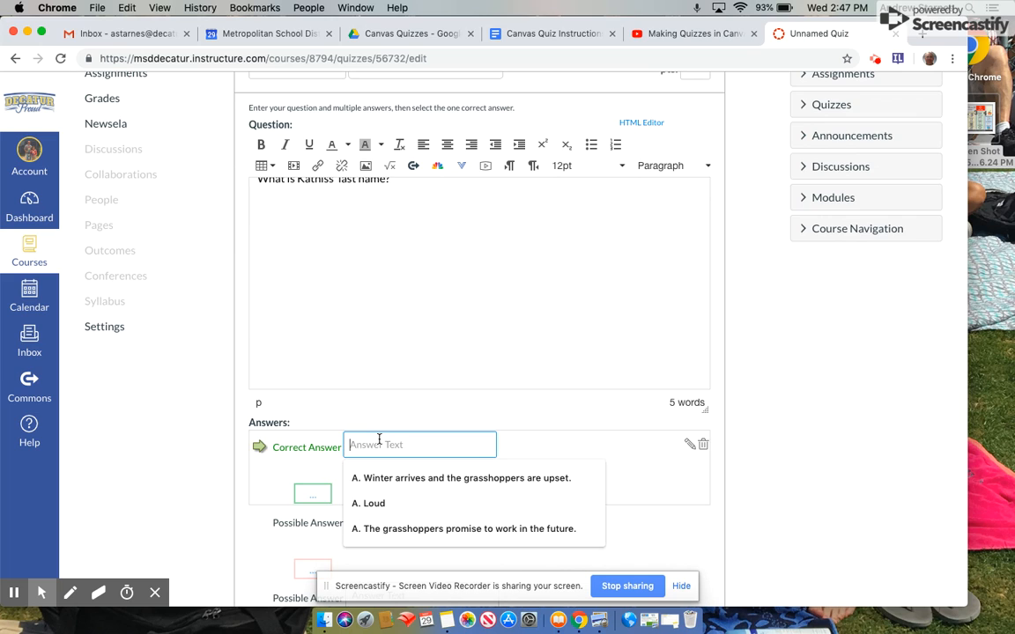
scroll(379, 439, down, 2)
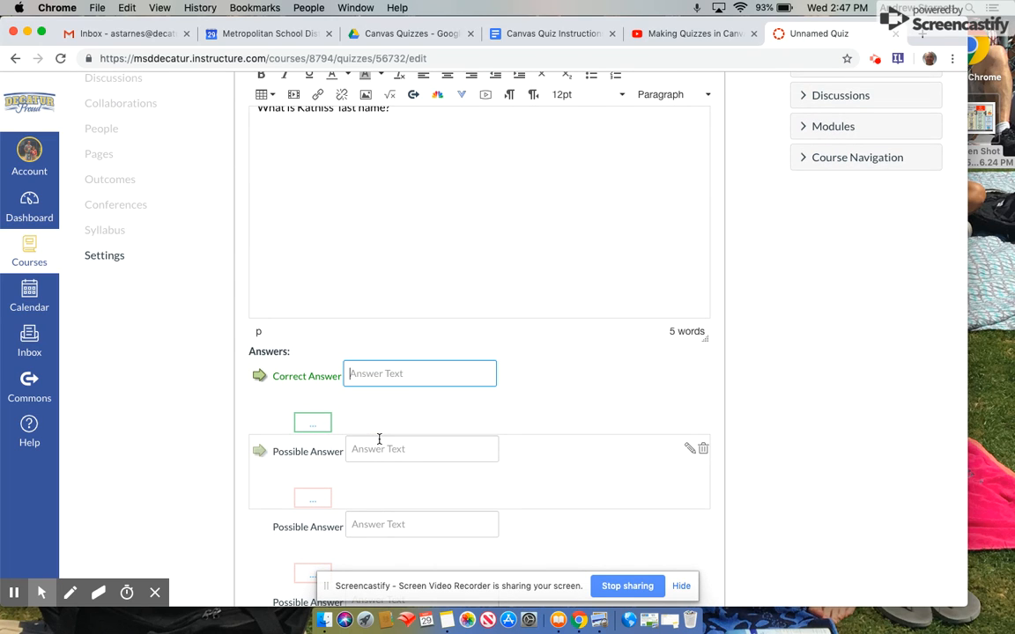
text(A. )
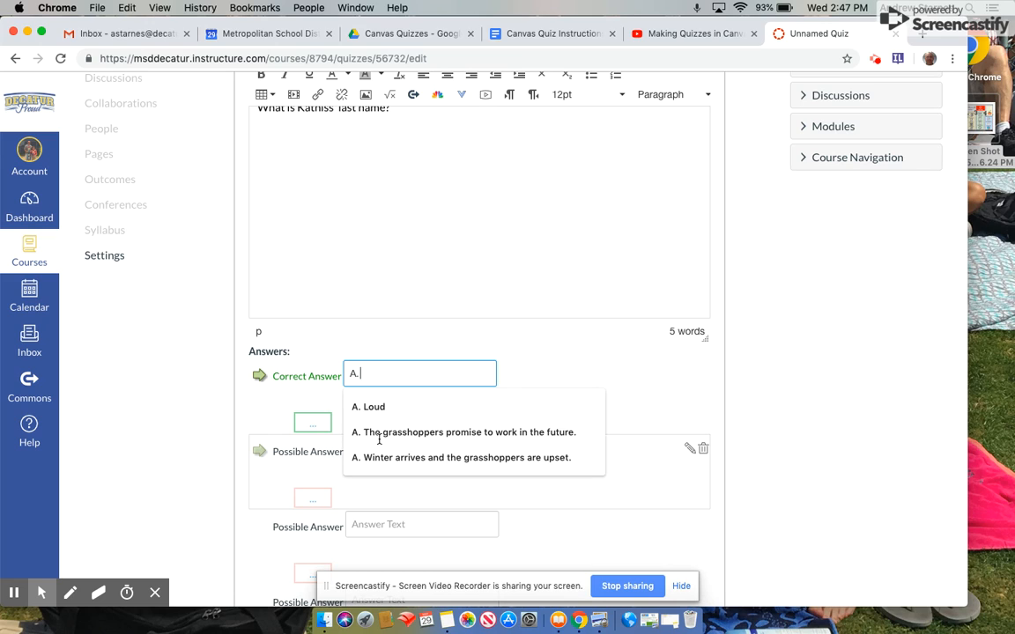
text(Evergreen)
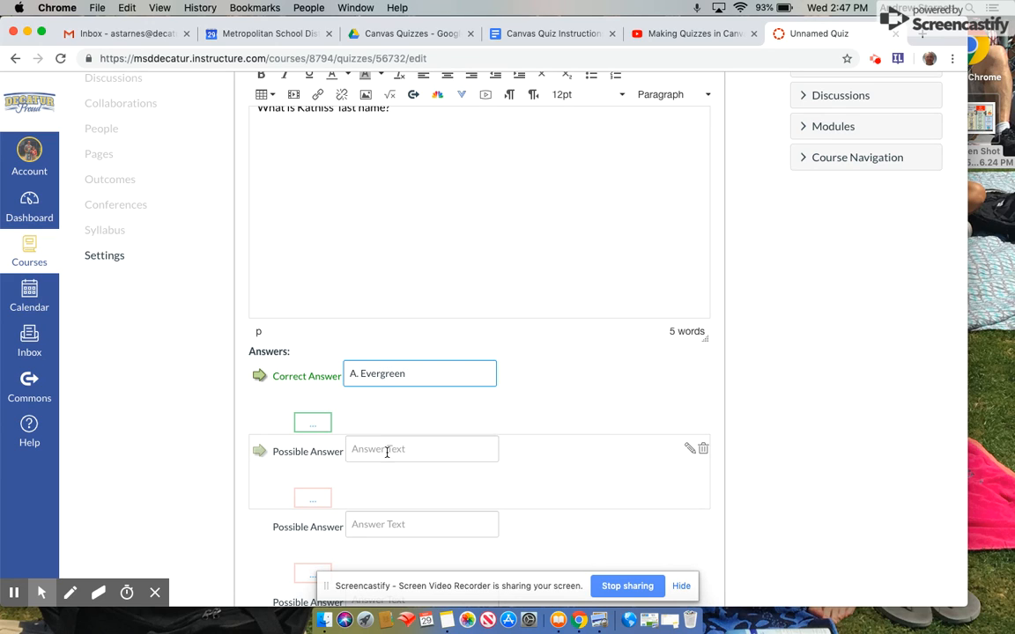
click(387, 449)
text(B. Everdeen)
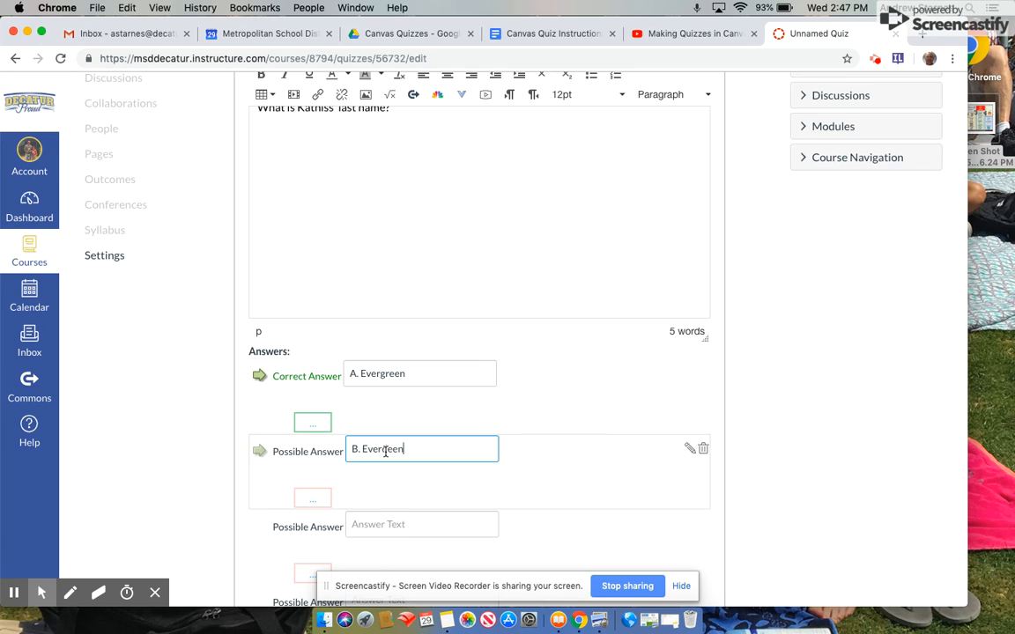
click(378, 524)
text(C.)
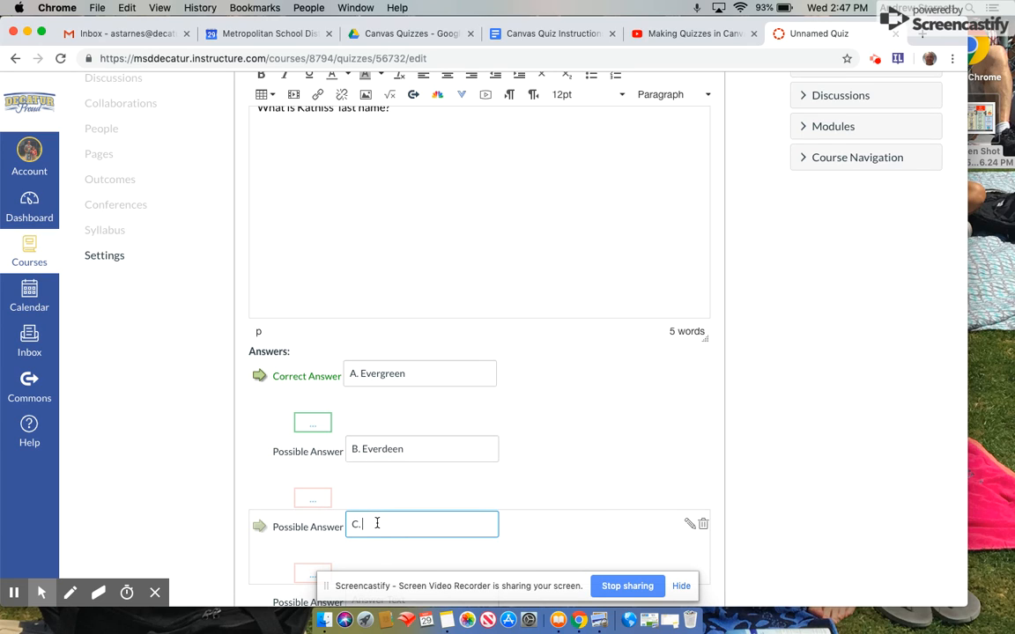
text( Nottingham)
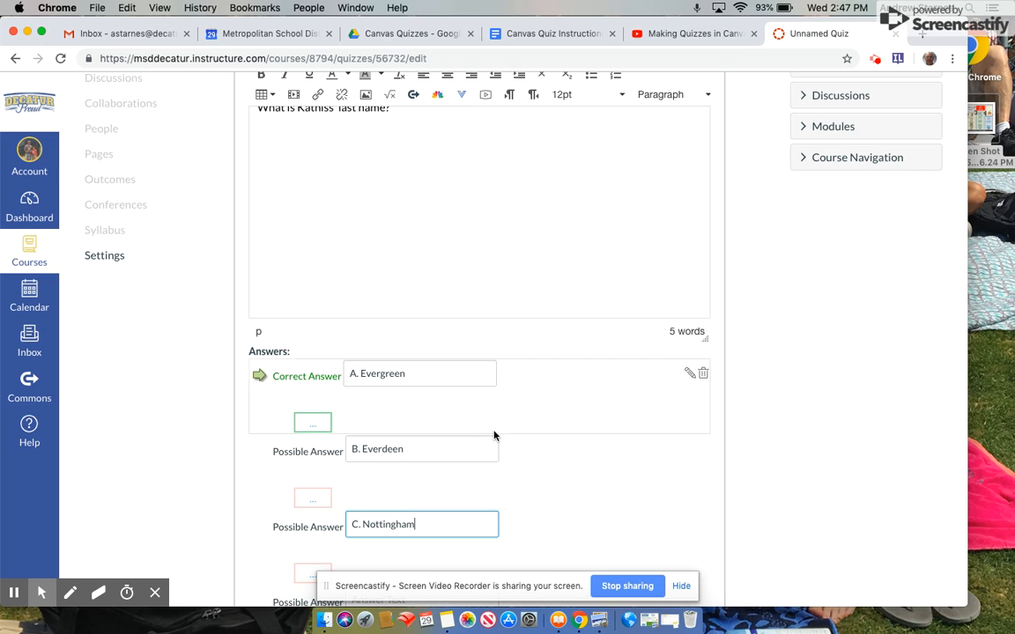
- Mark "B. Everdeen" as the correct answer of Question 1 and save the question
scroll(493, 435, down, 3)
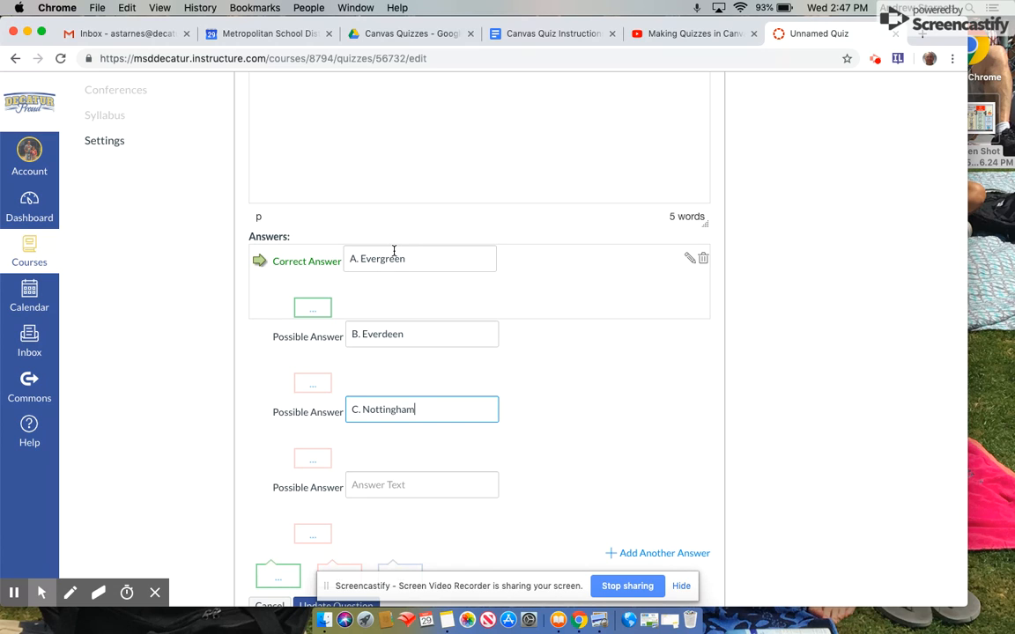
click(260, 337)
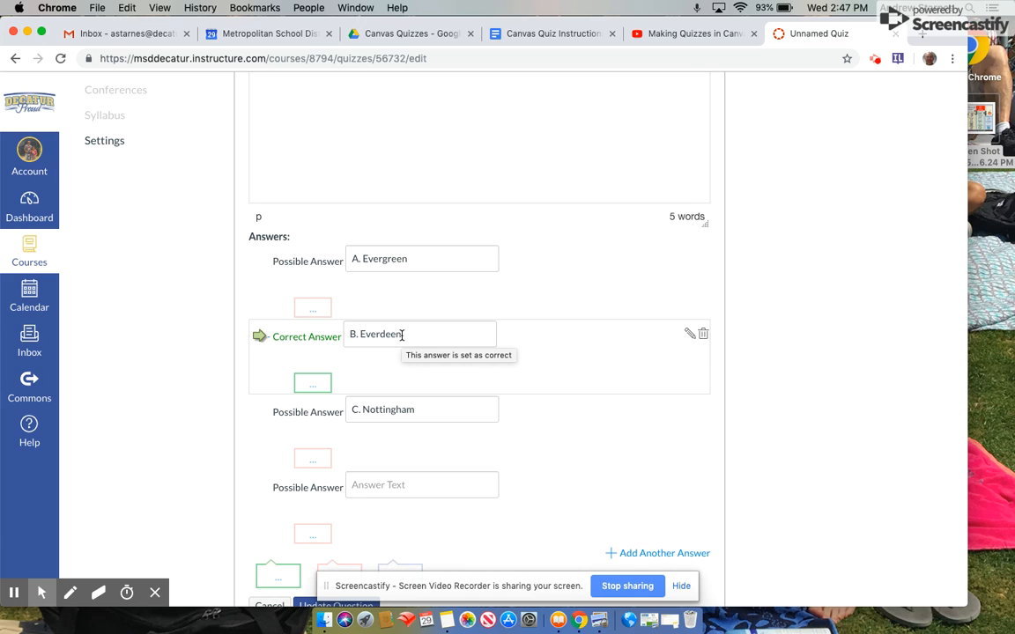
scroll(402, 335, down, 2)
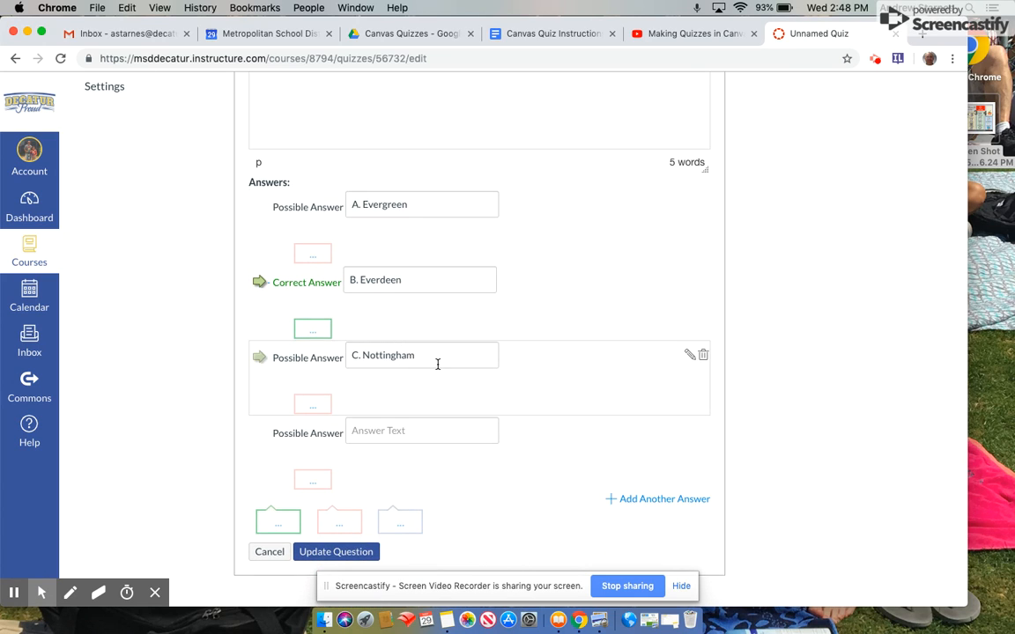
scroll(423, 432, down, 2)
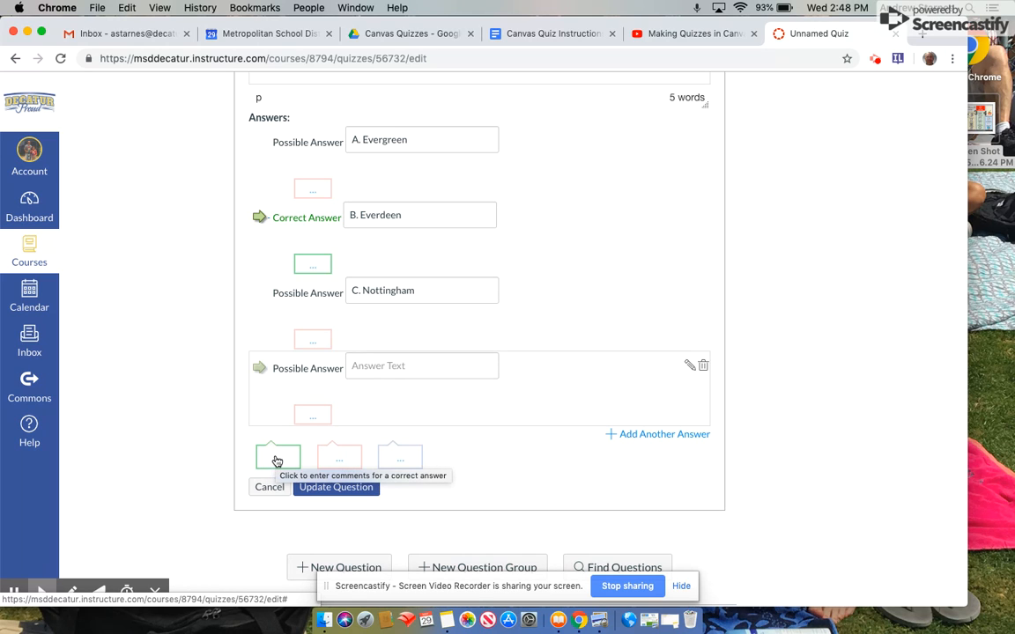
scroll(496, 440, down, 4)
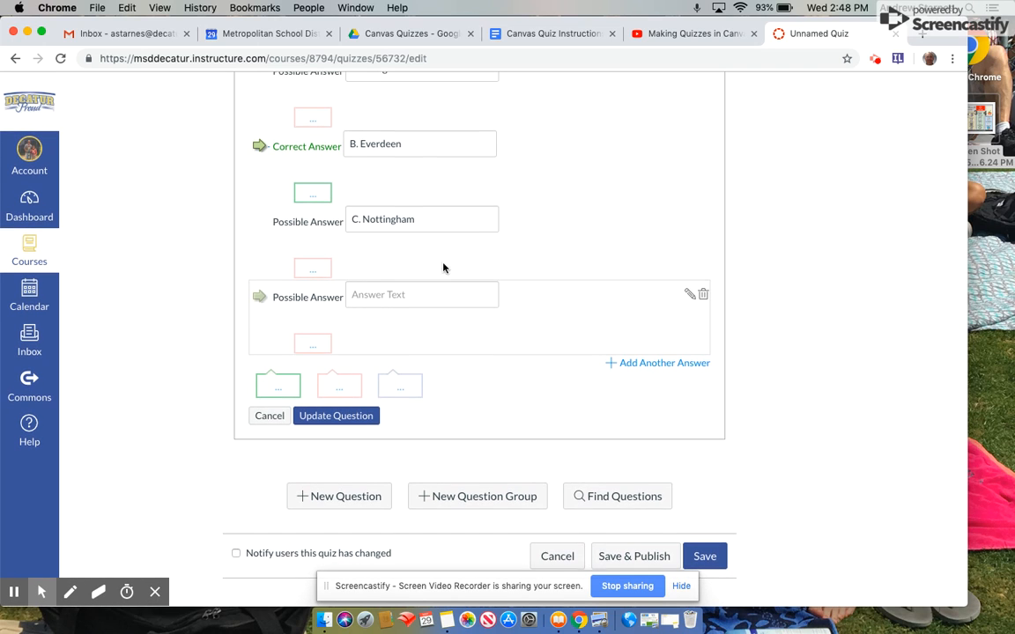
scroll(420, 256, up, 10)
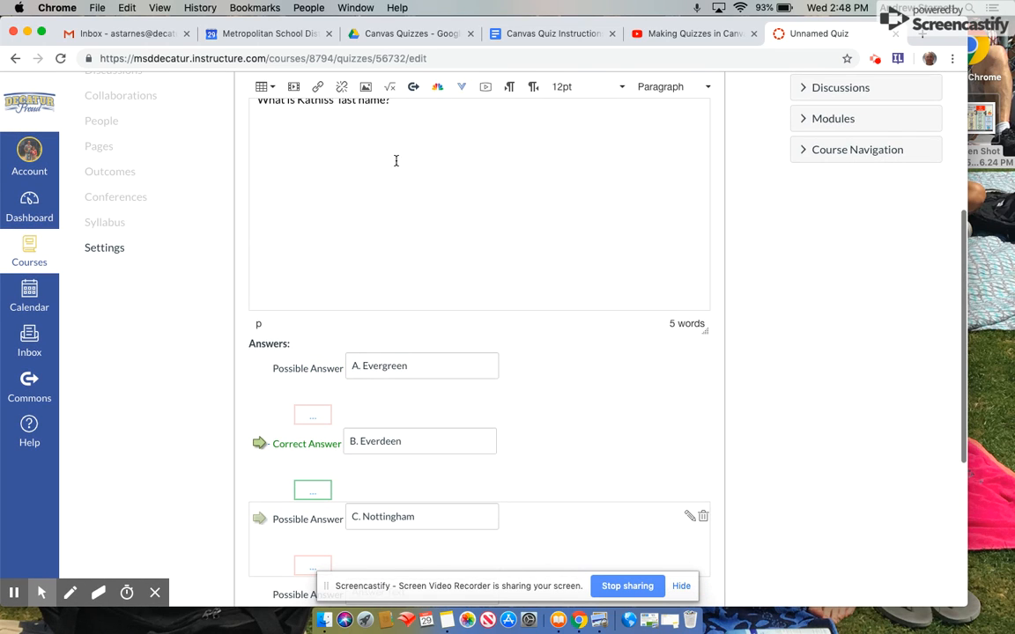
scroll(380, 322, down, 5)
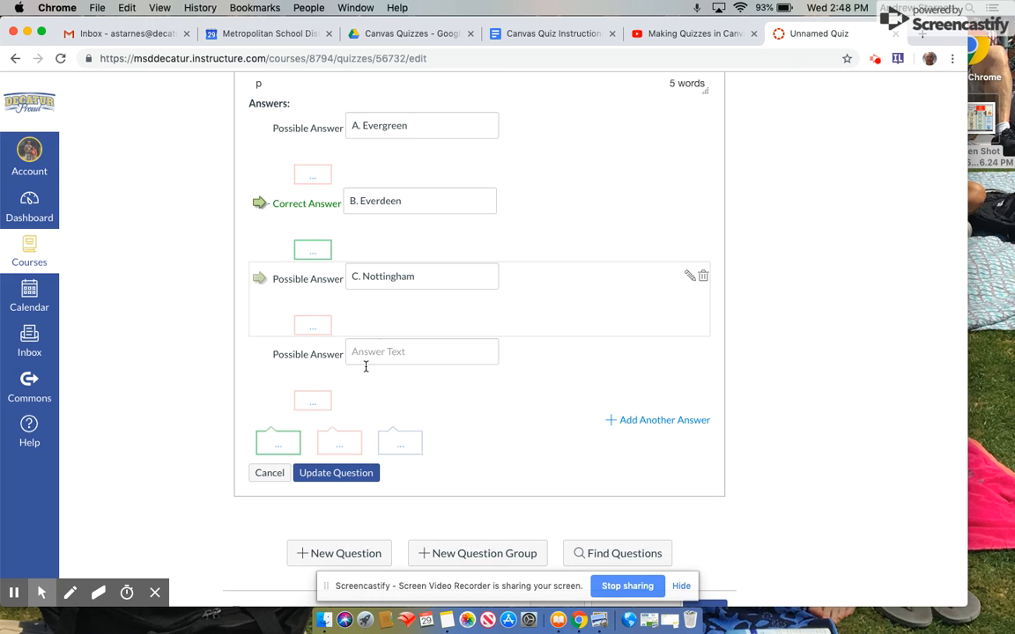
click(337, 474)
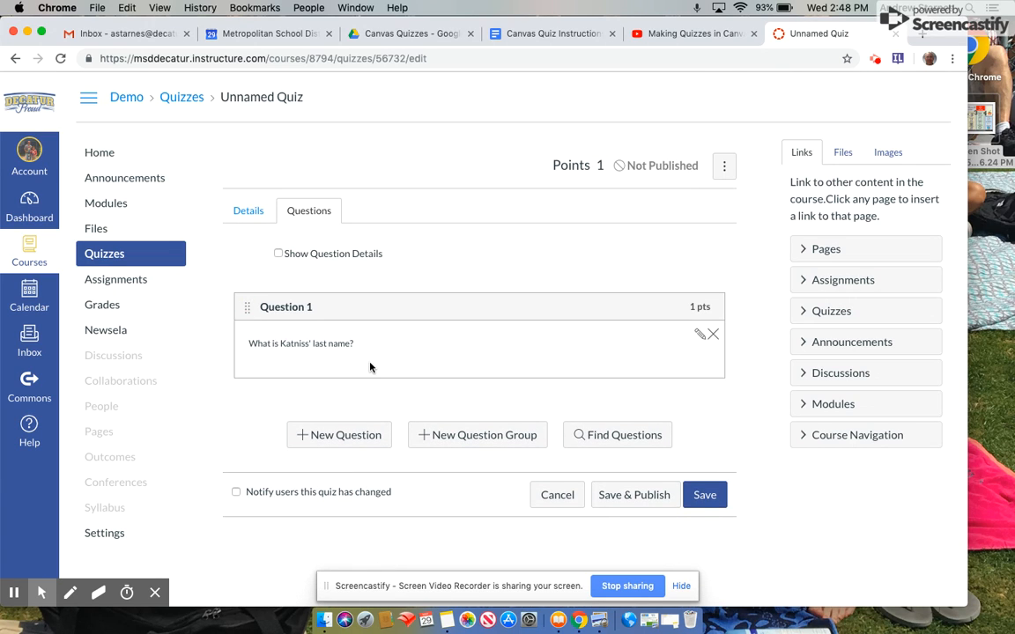
- Add another quiz question named "Question 2" with True/False as its type
click(342, 433)
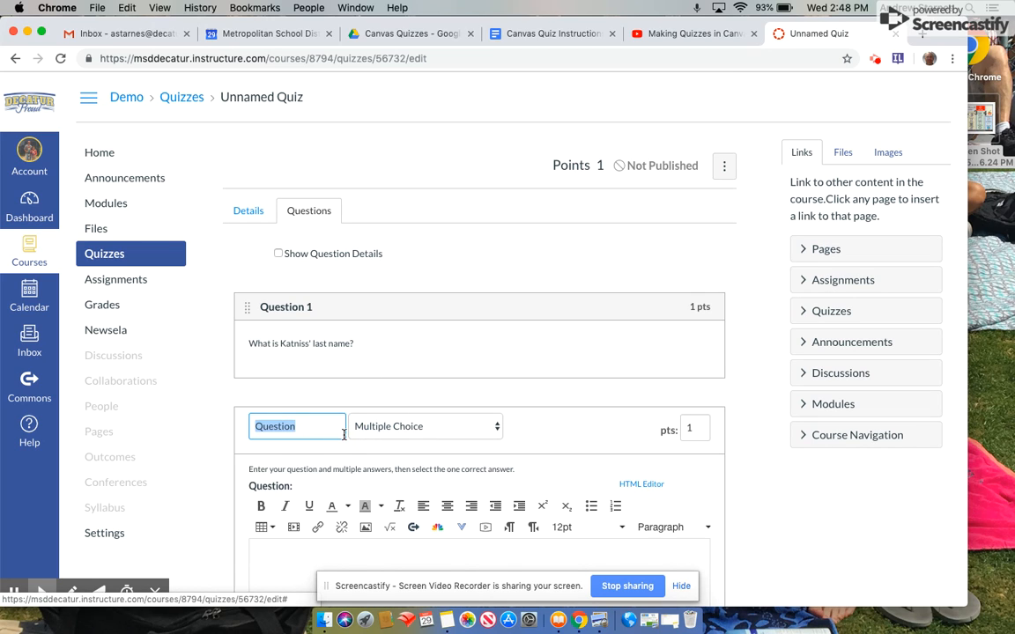
click(317, 427)
text(2)
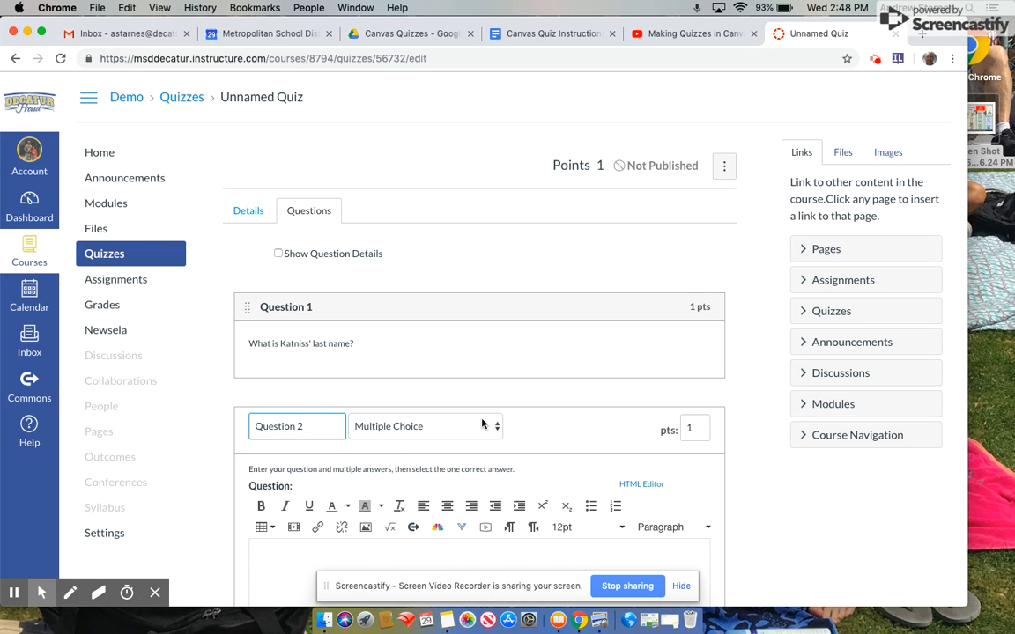
click(483, 425)
click(474, 440)
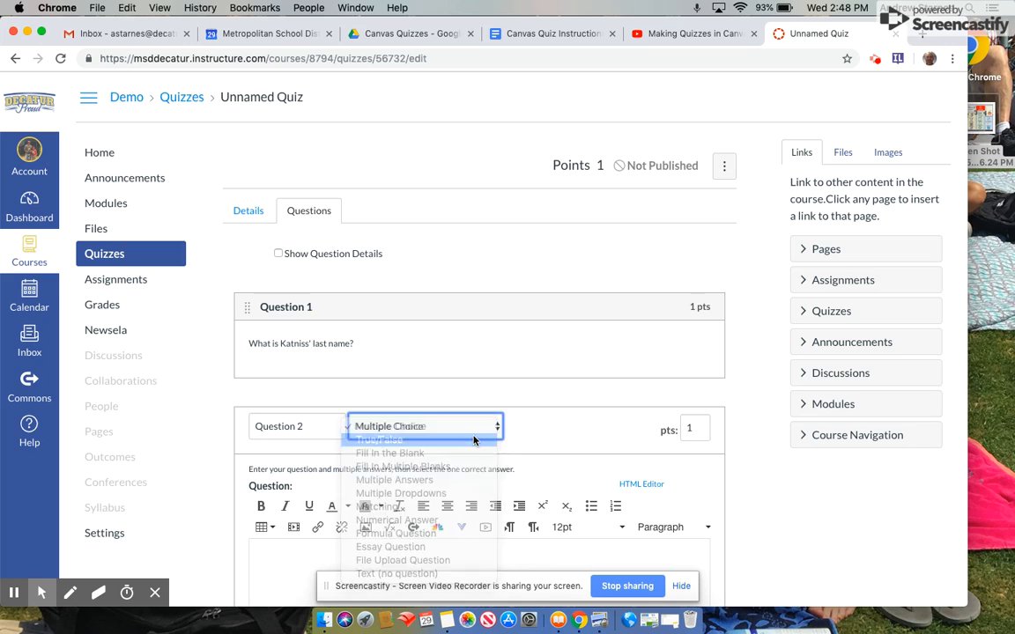
- Enter "Katniss' favorite weapon is a gun." as the text of Question 2
scroll(473, 435, down, 3)
text(Katniss)
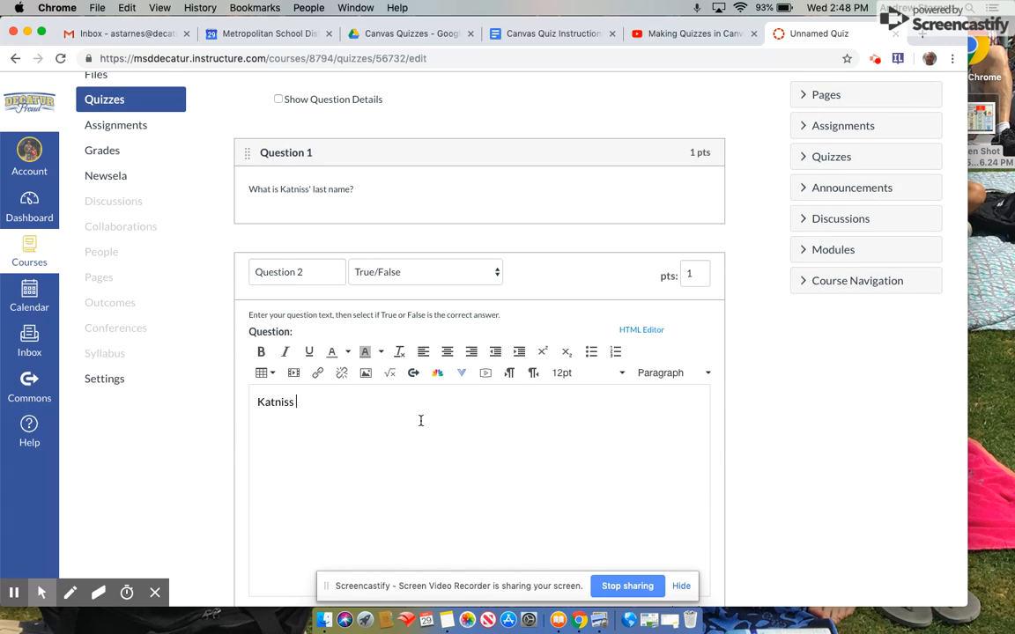
text(' favorite weapon is a gun.)
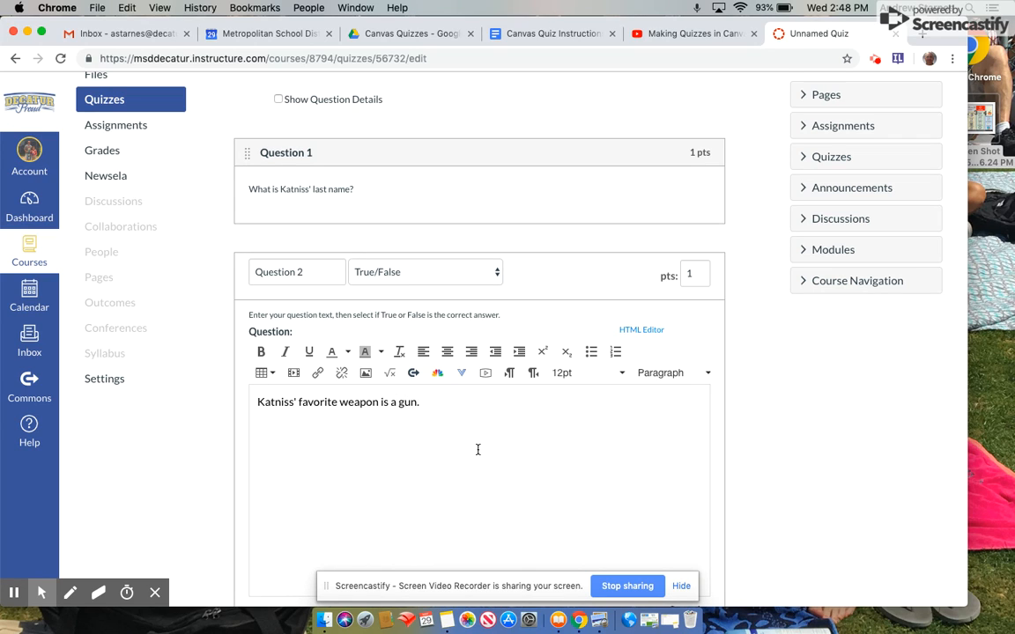
- Mark False as the correct answer of Question 2 and save the question
scroll(476, 449, down, 1)
scroll(563, 356, down, 5)
scroll(566, 369, down, 1)
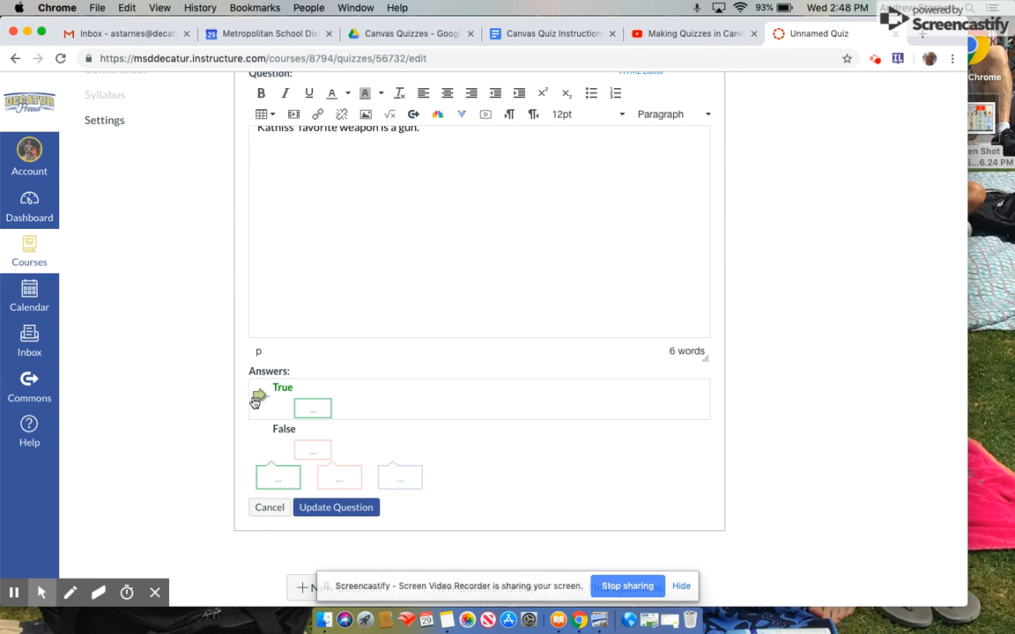
click(260, 438)
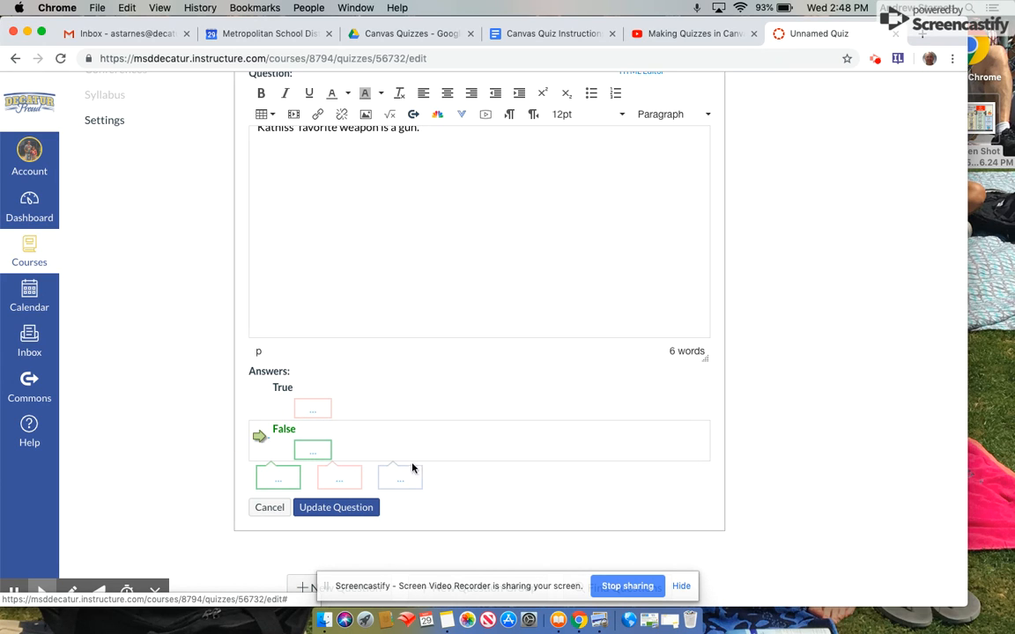
click(342, 508)
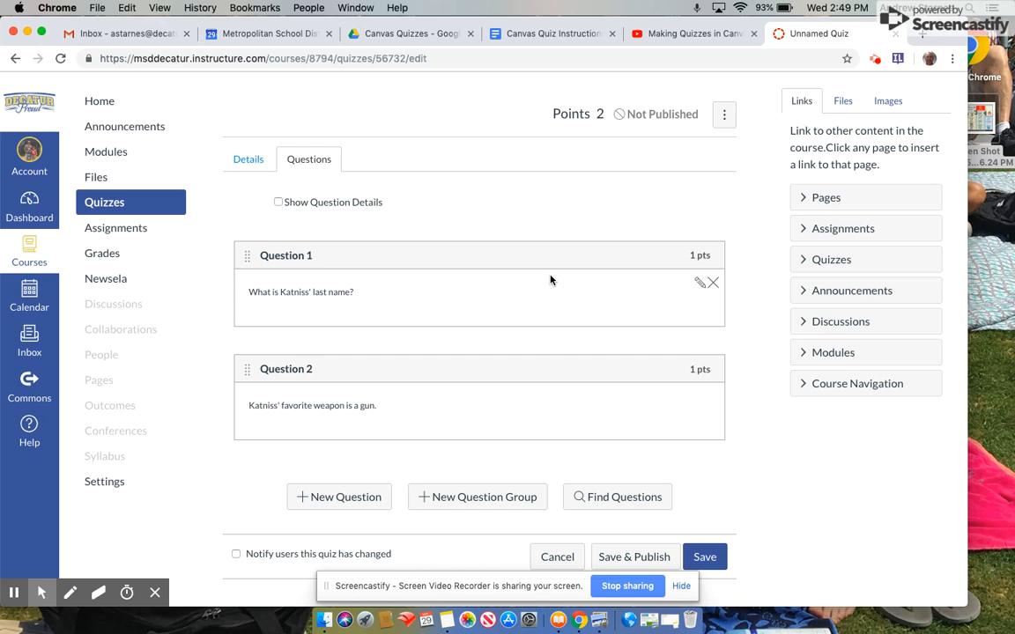
- Reopen Question 1 for editing and place the cursor in its question text
click(698, 282)
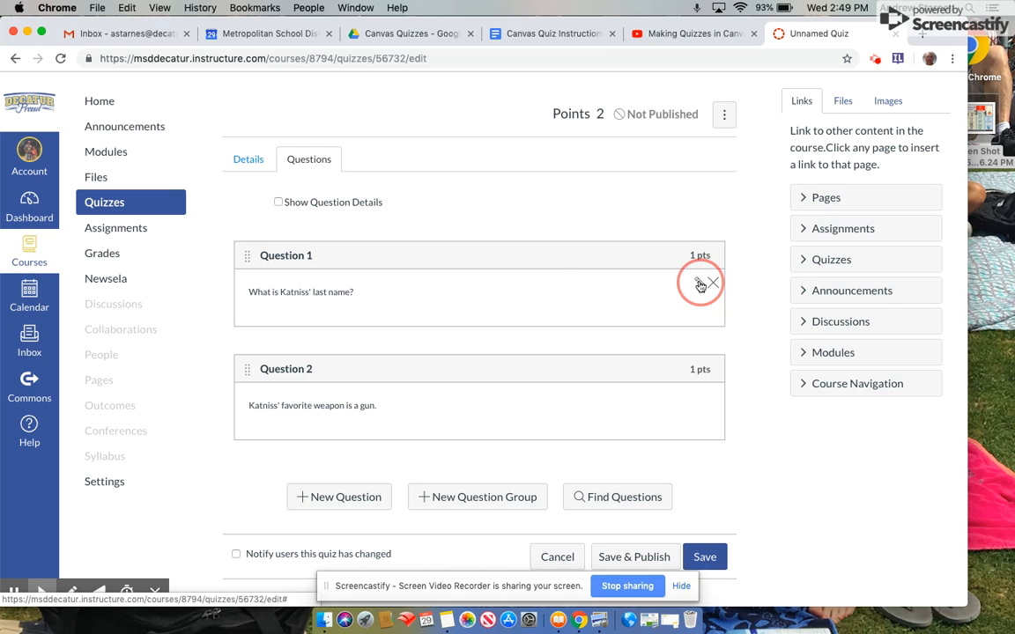
scroll(565, 282, down, 4)
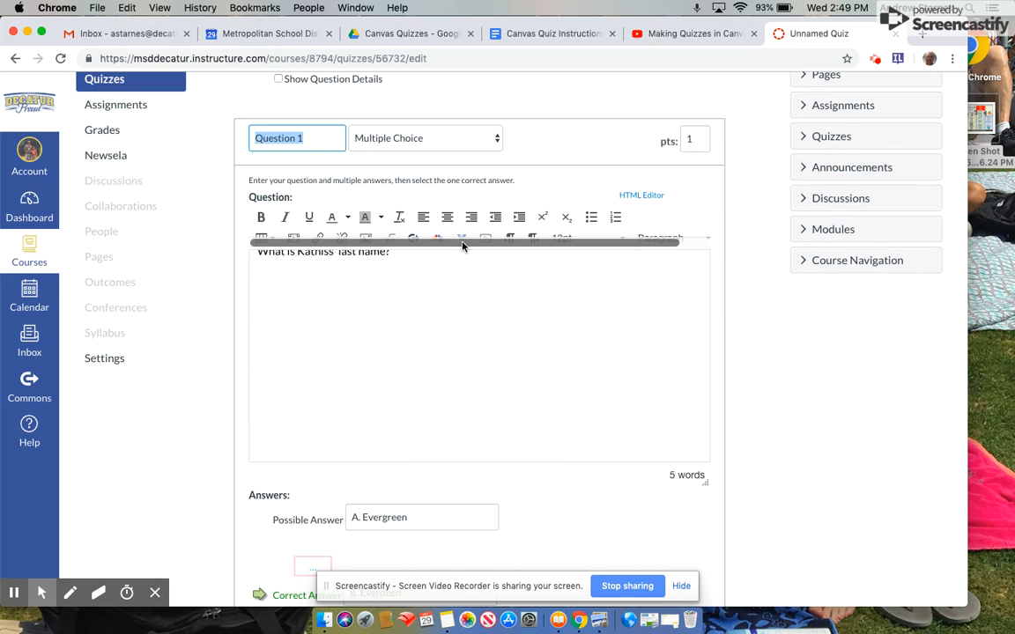
click(492, 293)
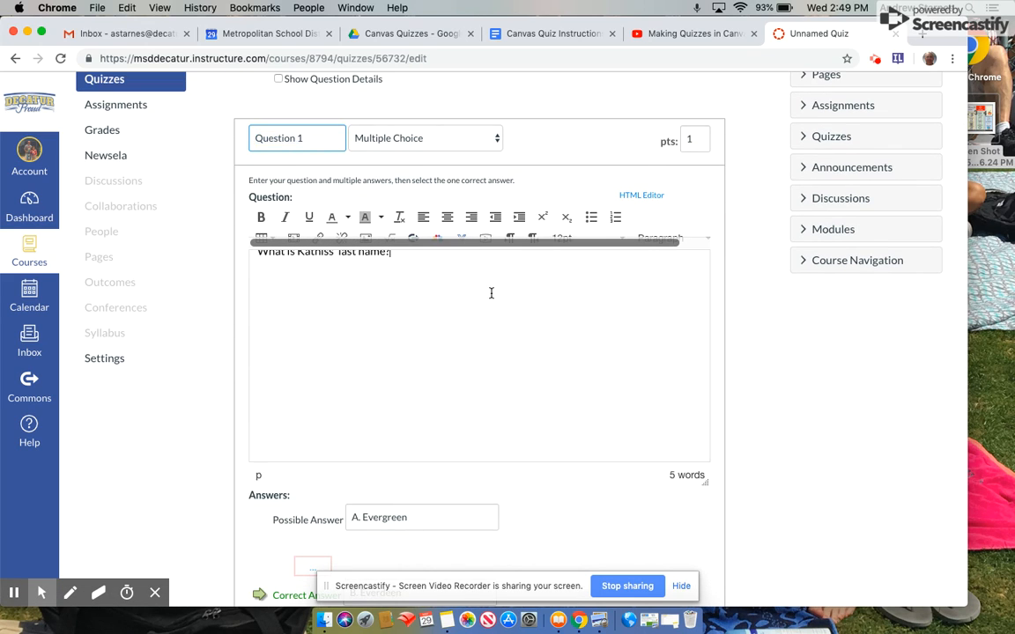
- Open the media comment recorder for Question 1, turn off the webcam, and close the recorder without recording anything
click(486, 240)
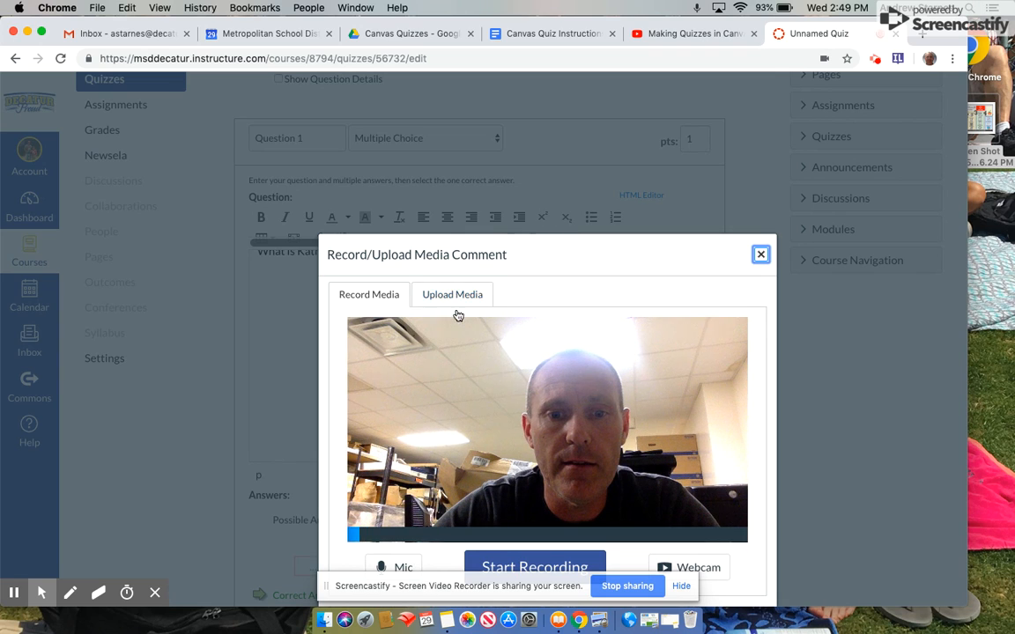
scroll(459, 326, down, 3)
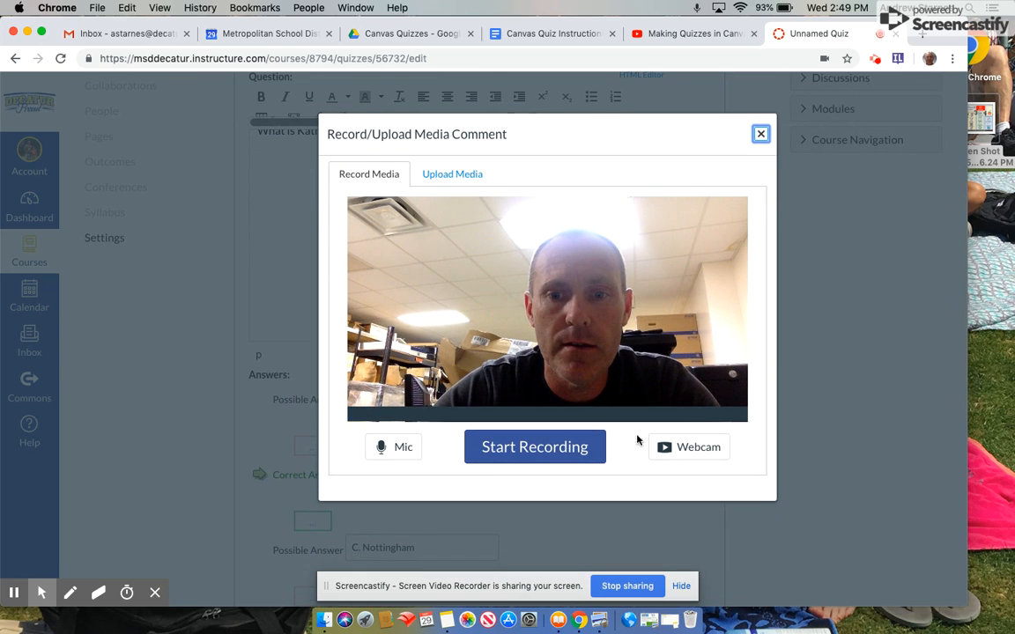
click(689, 451)
click(647, 510)
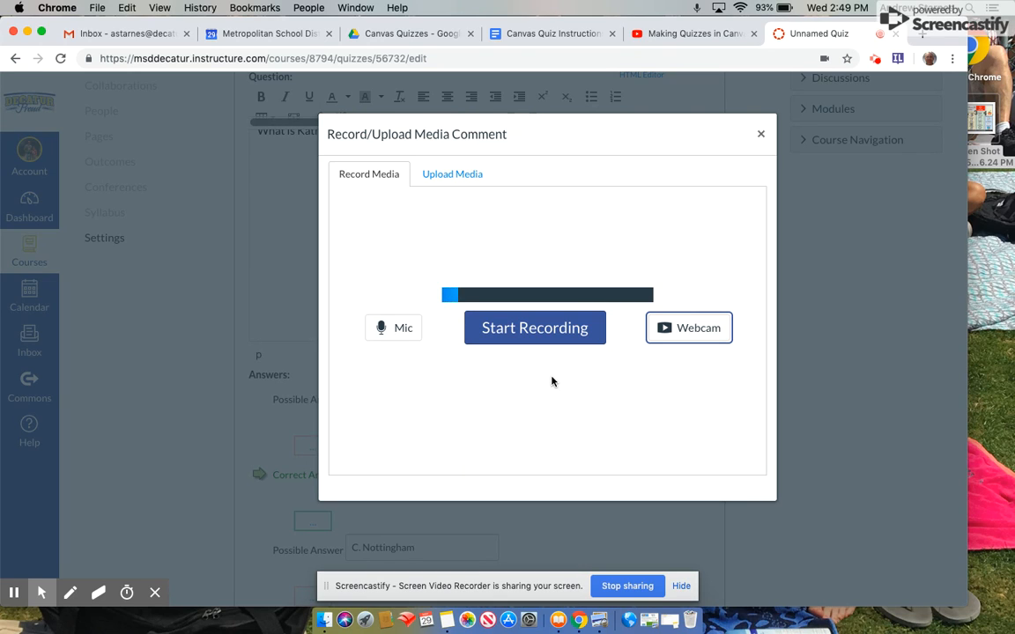
drag(567, 127, 562, 156)
click(755, 165)
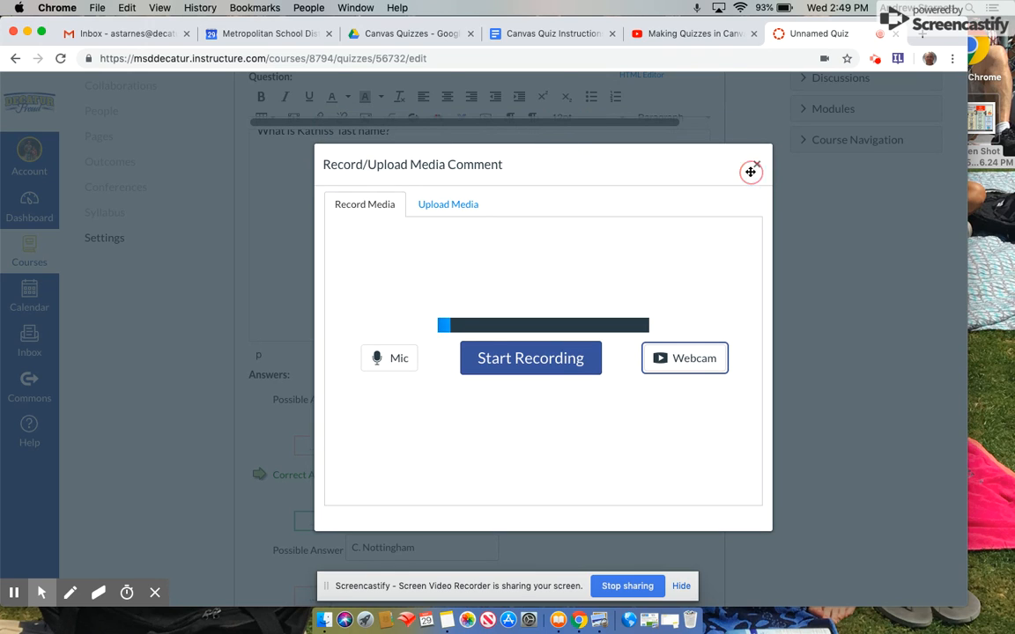
- Review the question text, answer choices and points setting of Question 1 in its editor
scroll(690, 303, down, 3)
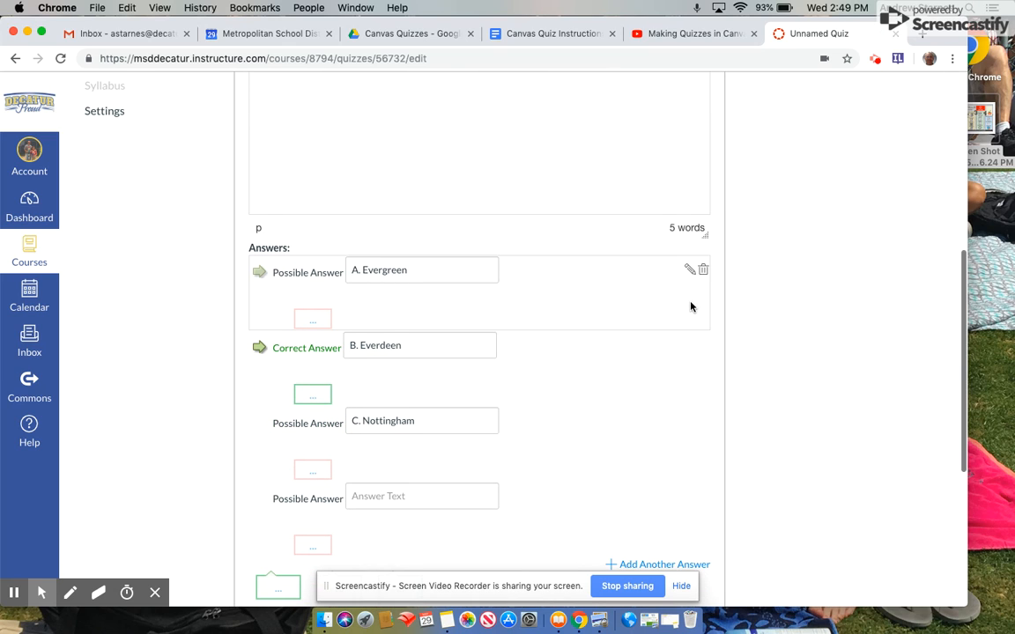
scroll(691, 307, up, 3)
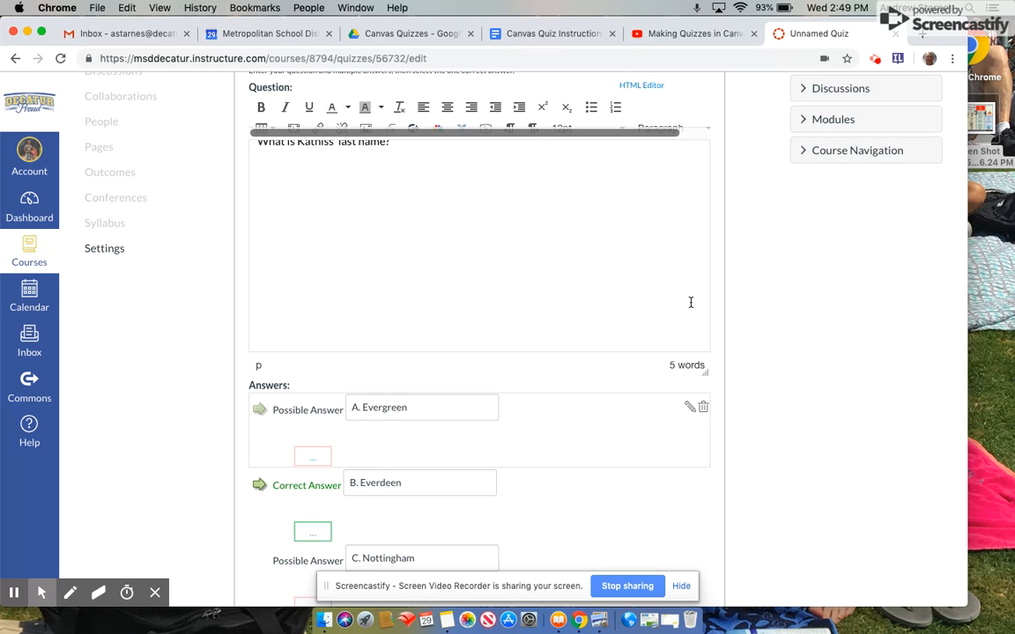
scroll(691, 302, down, 3)
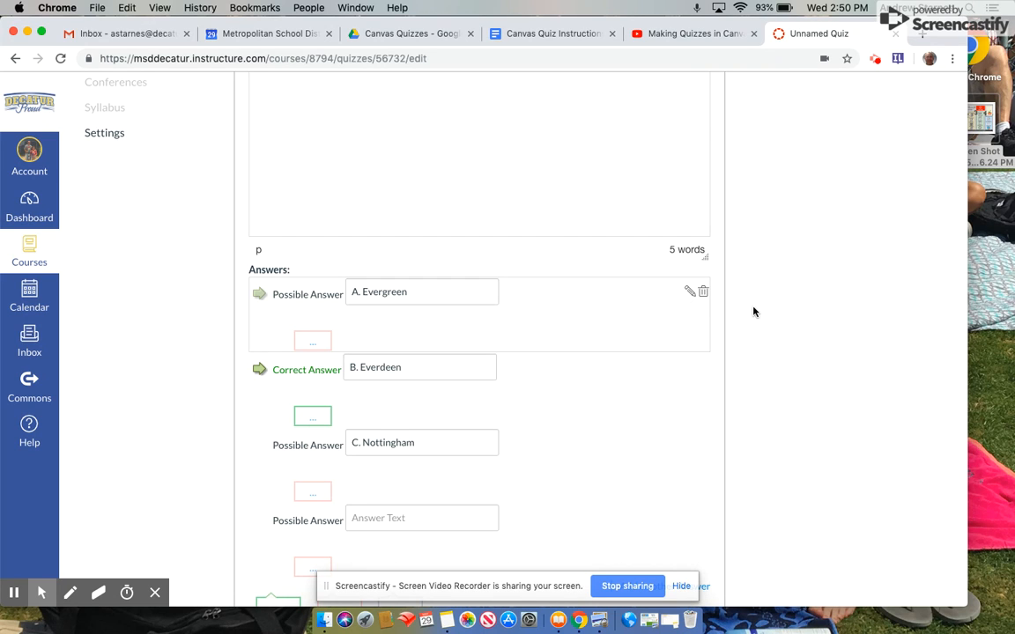
scroll(753, 311, up, 4)
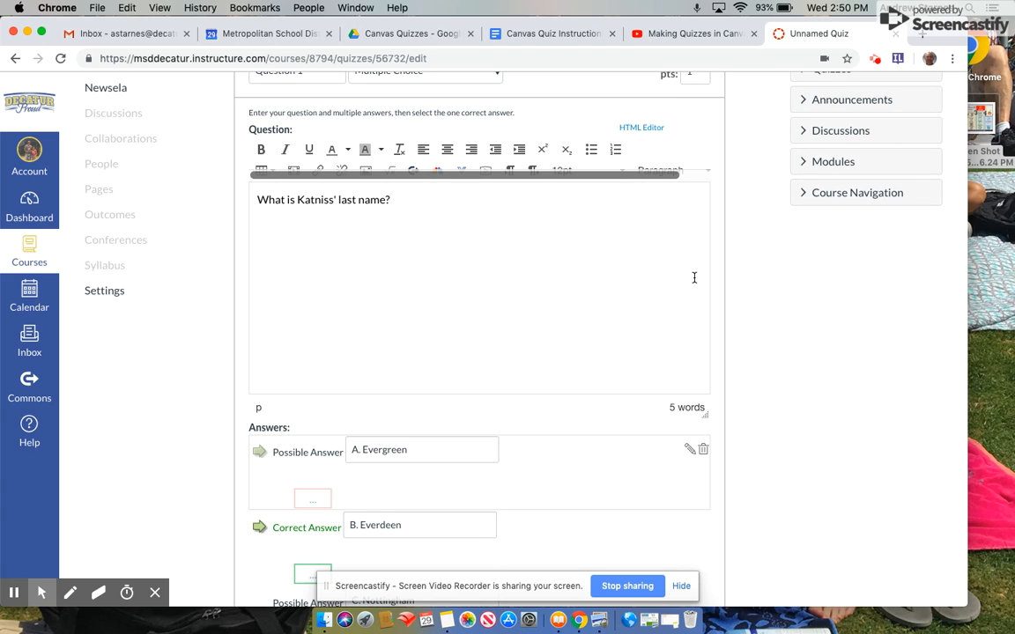
scroll(720, 313, up, 5)
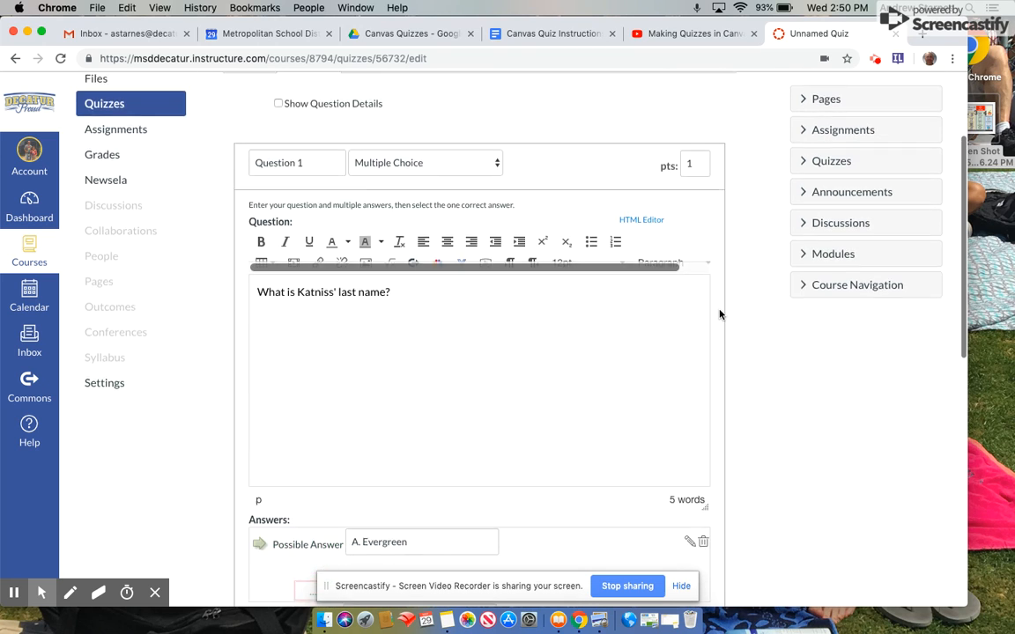
scroll(720, 315, up, 2)
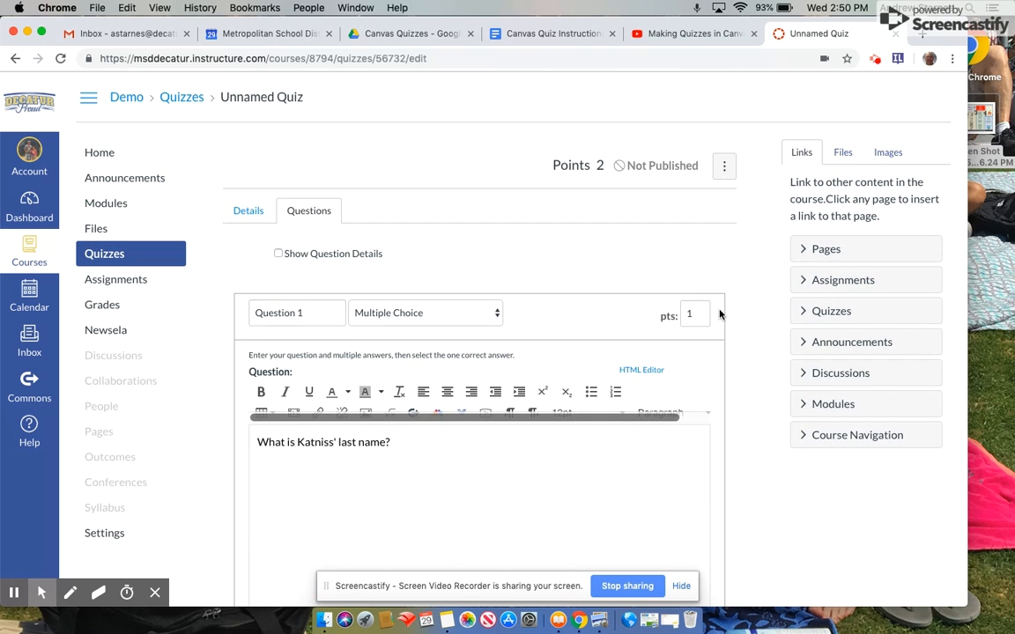
scroll(720, 314, down, 6)
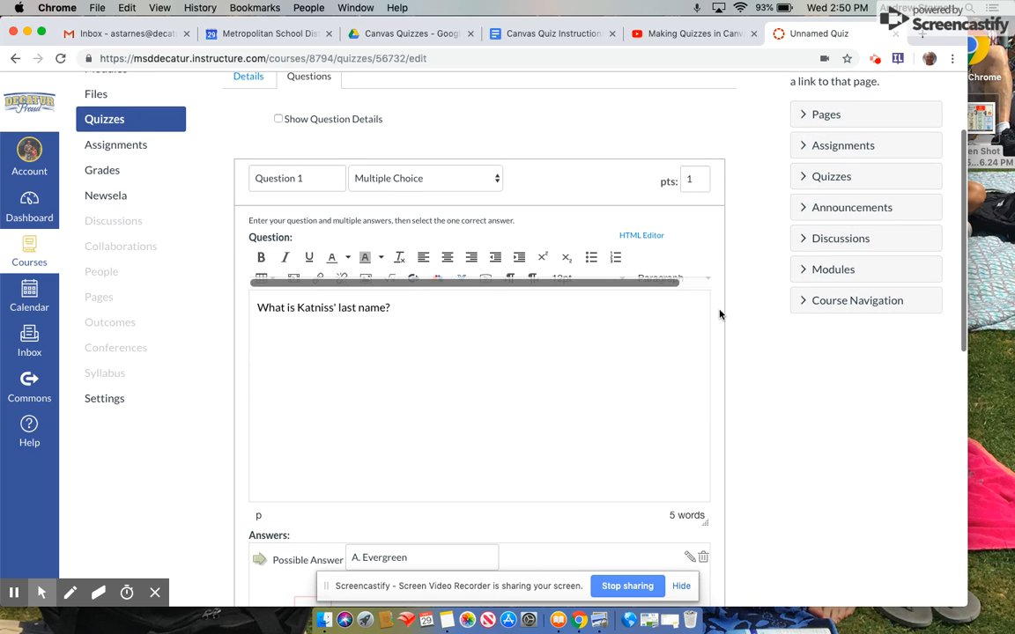
scroll(720, 314, down, 12)
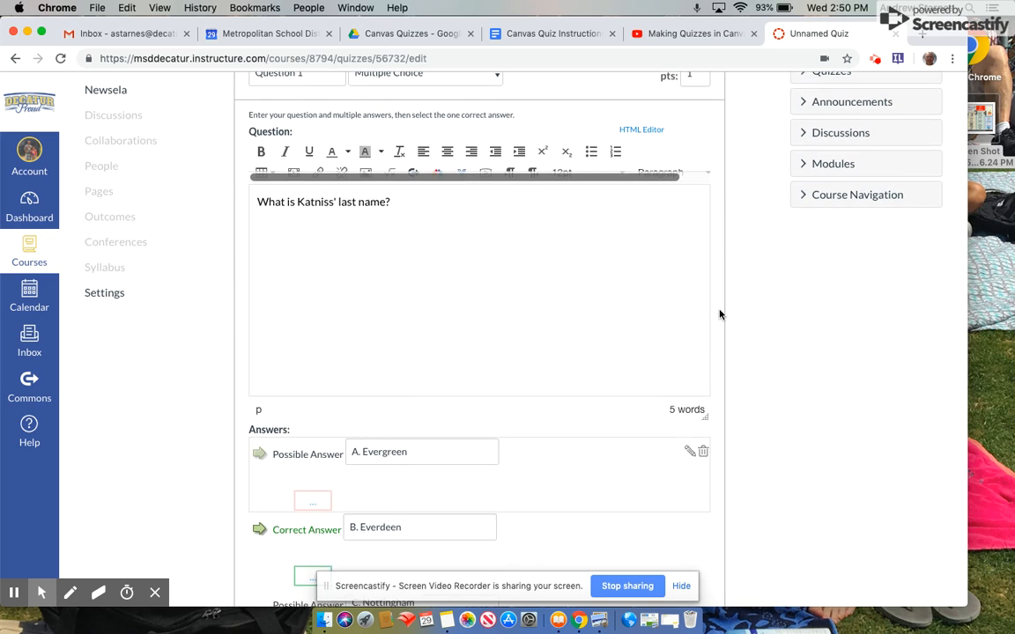